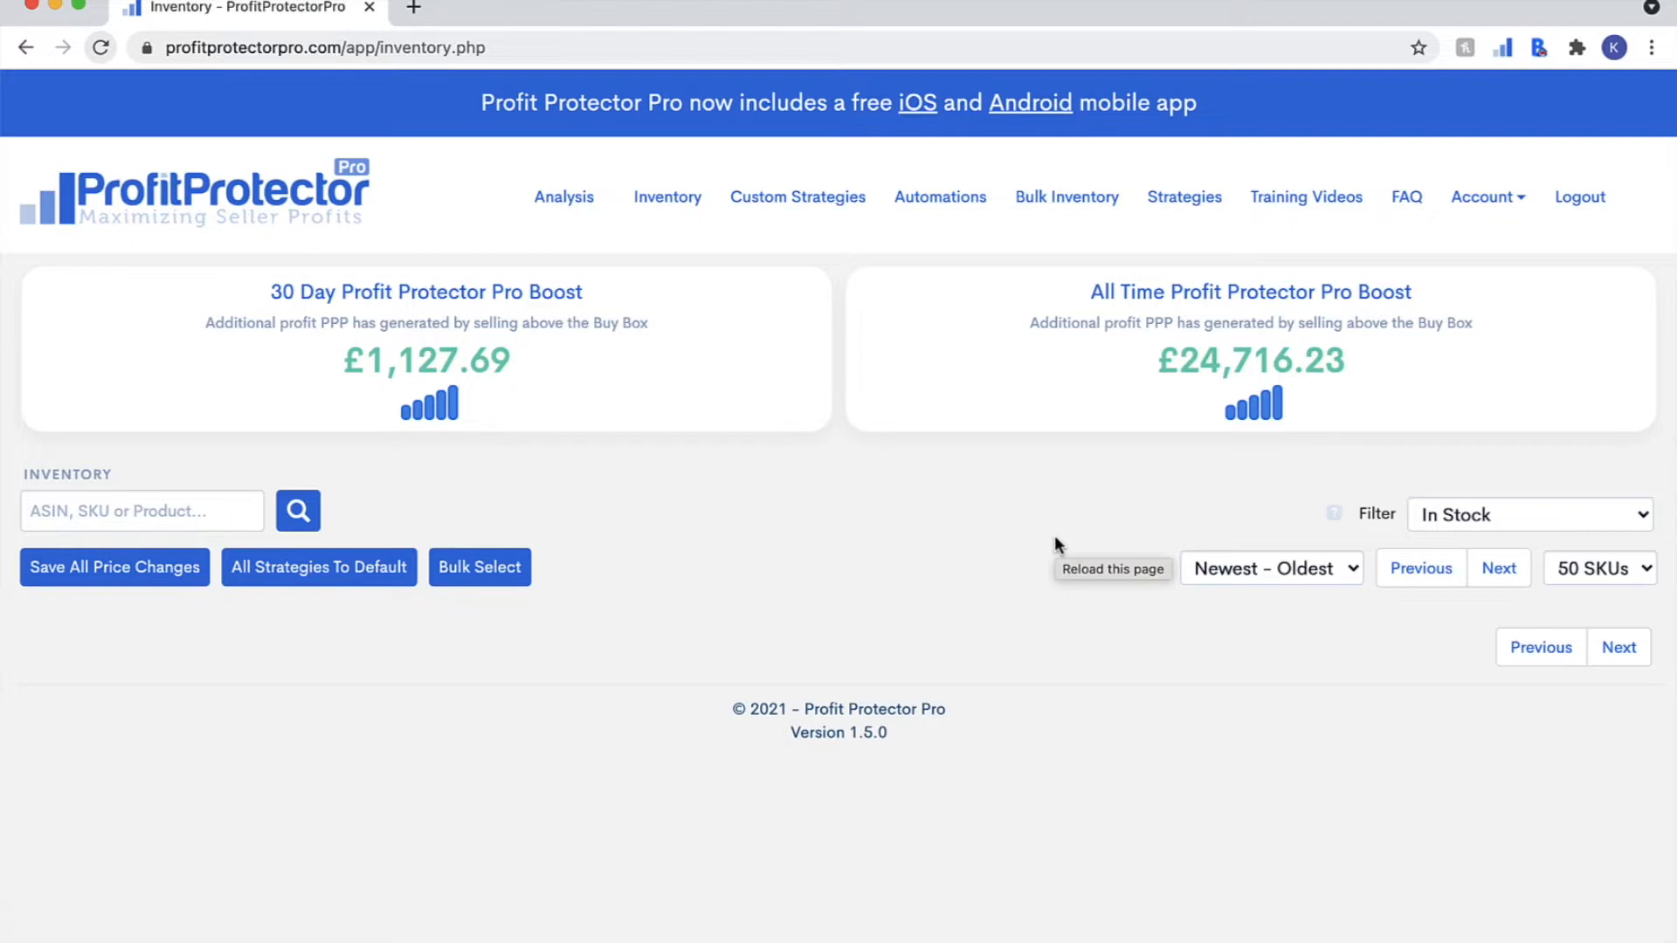
Step: Start a new automation from the Automations page using the Wizard setup method
left_click(937, 203)
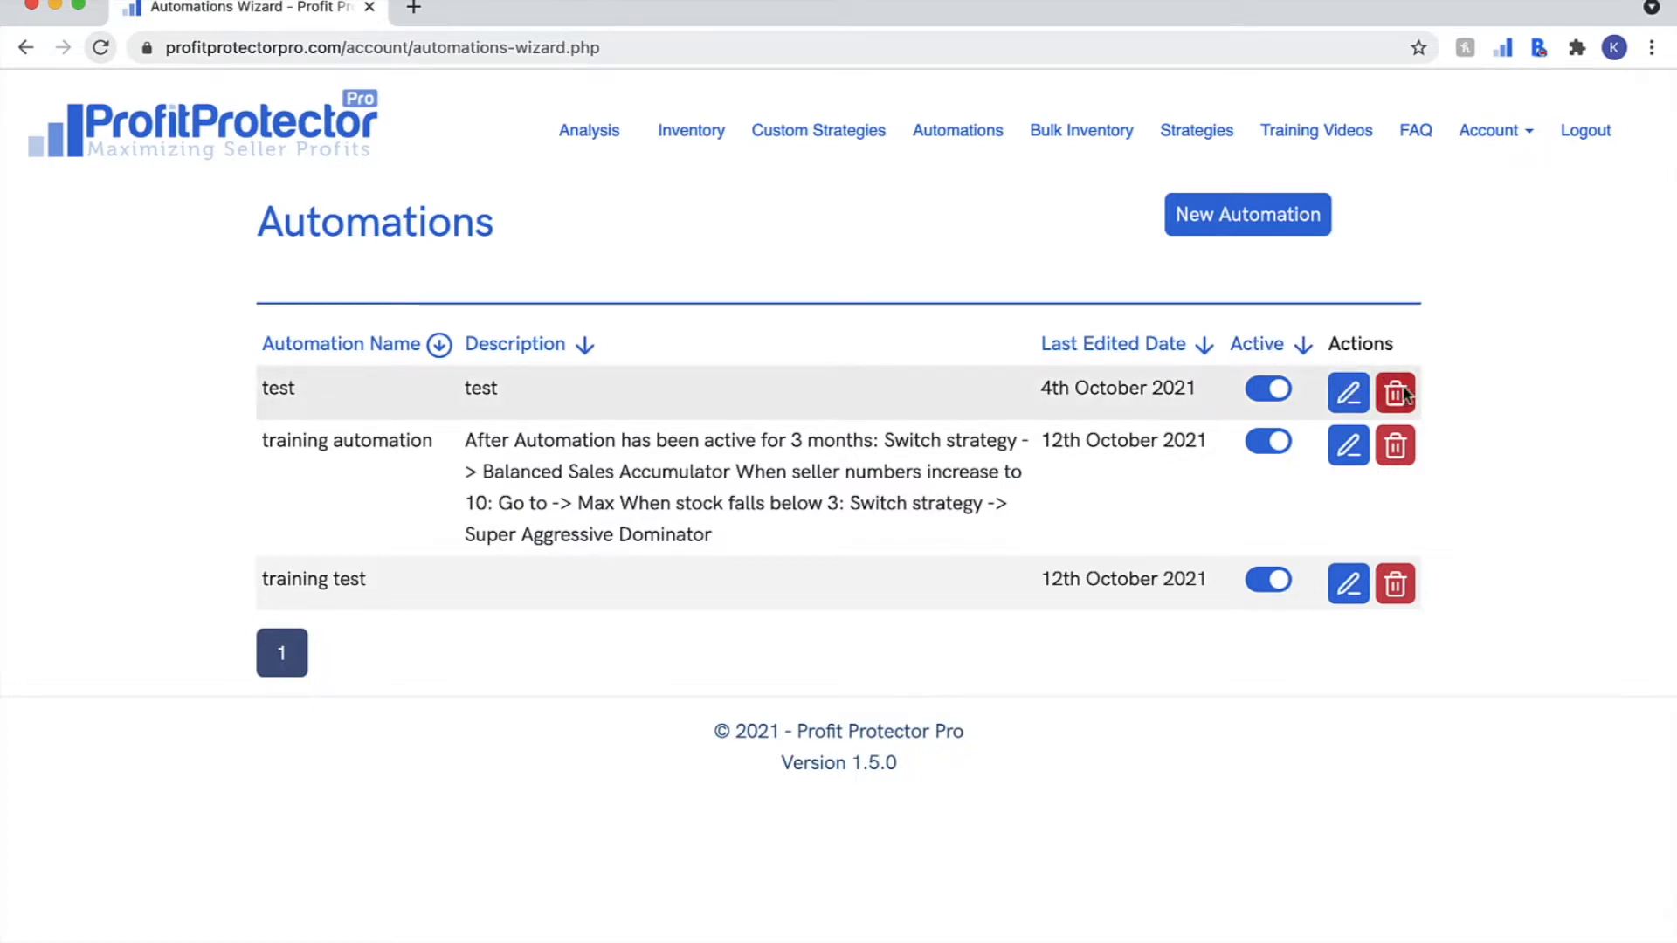
left_click(1272, 215)
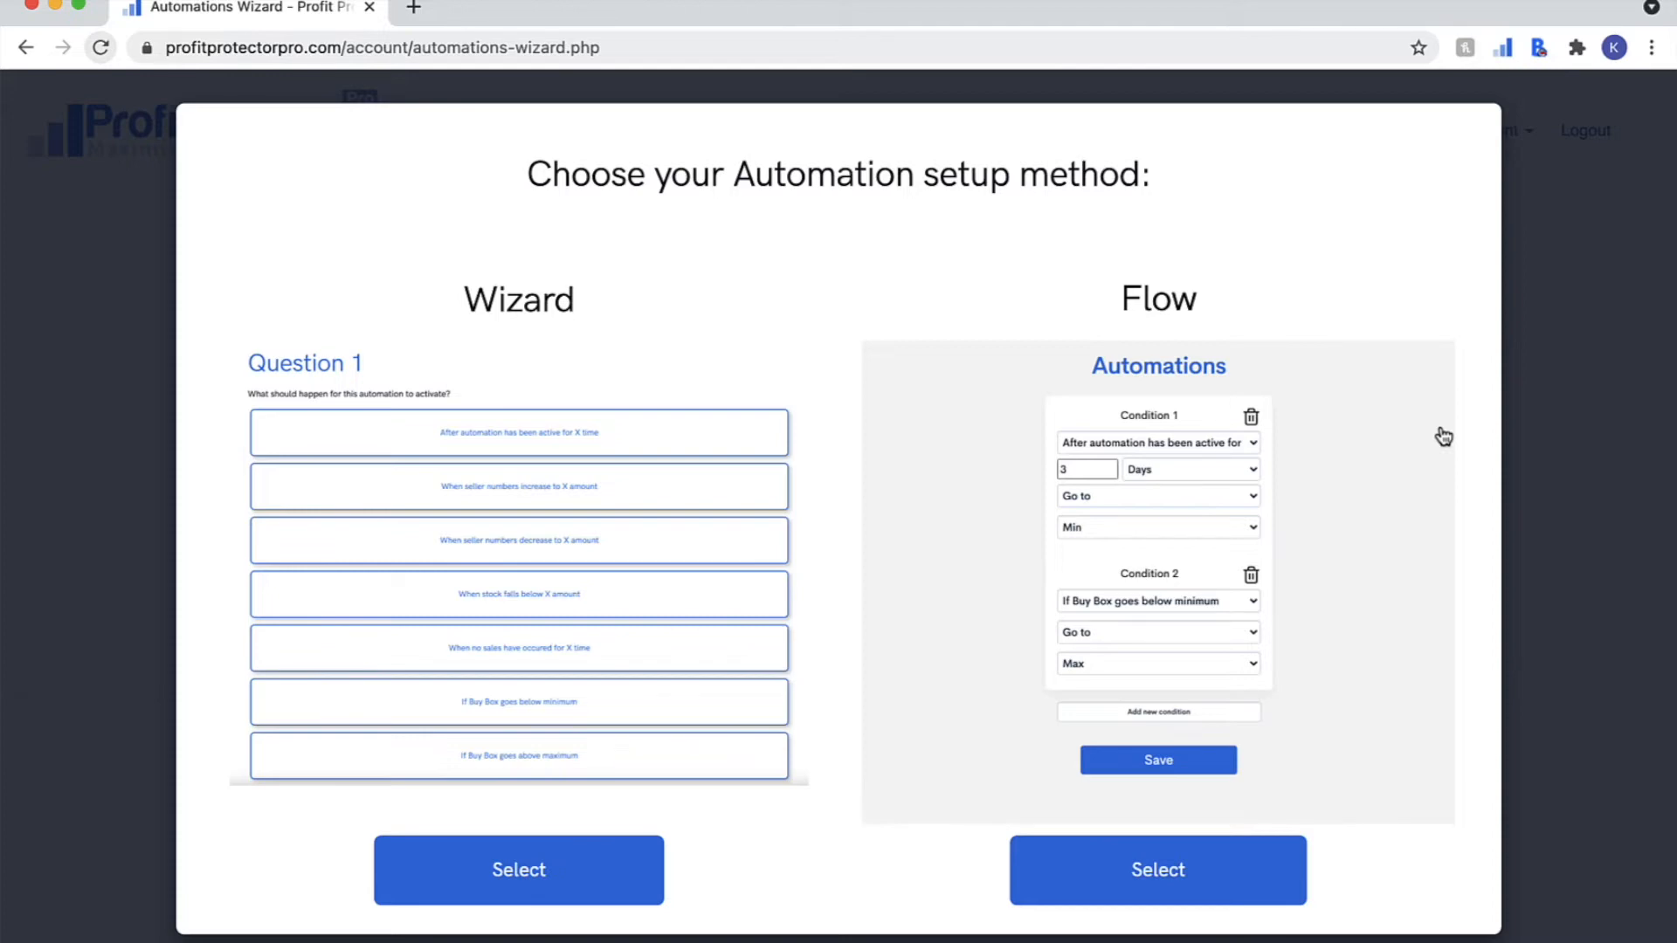
left_click(582, 873)
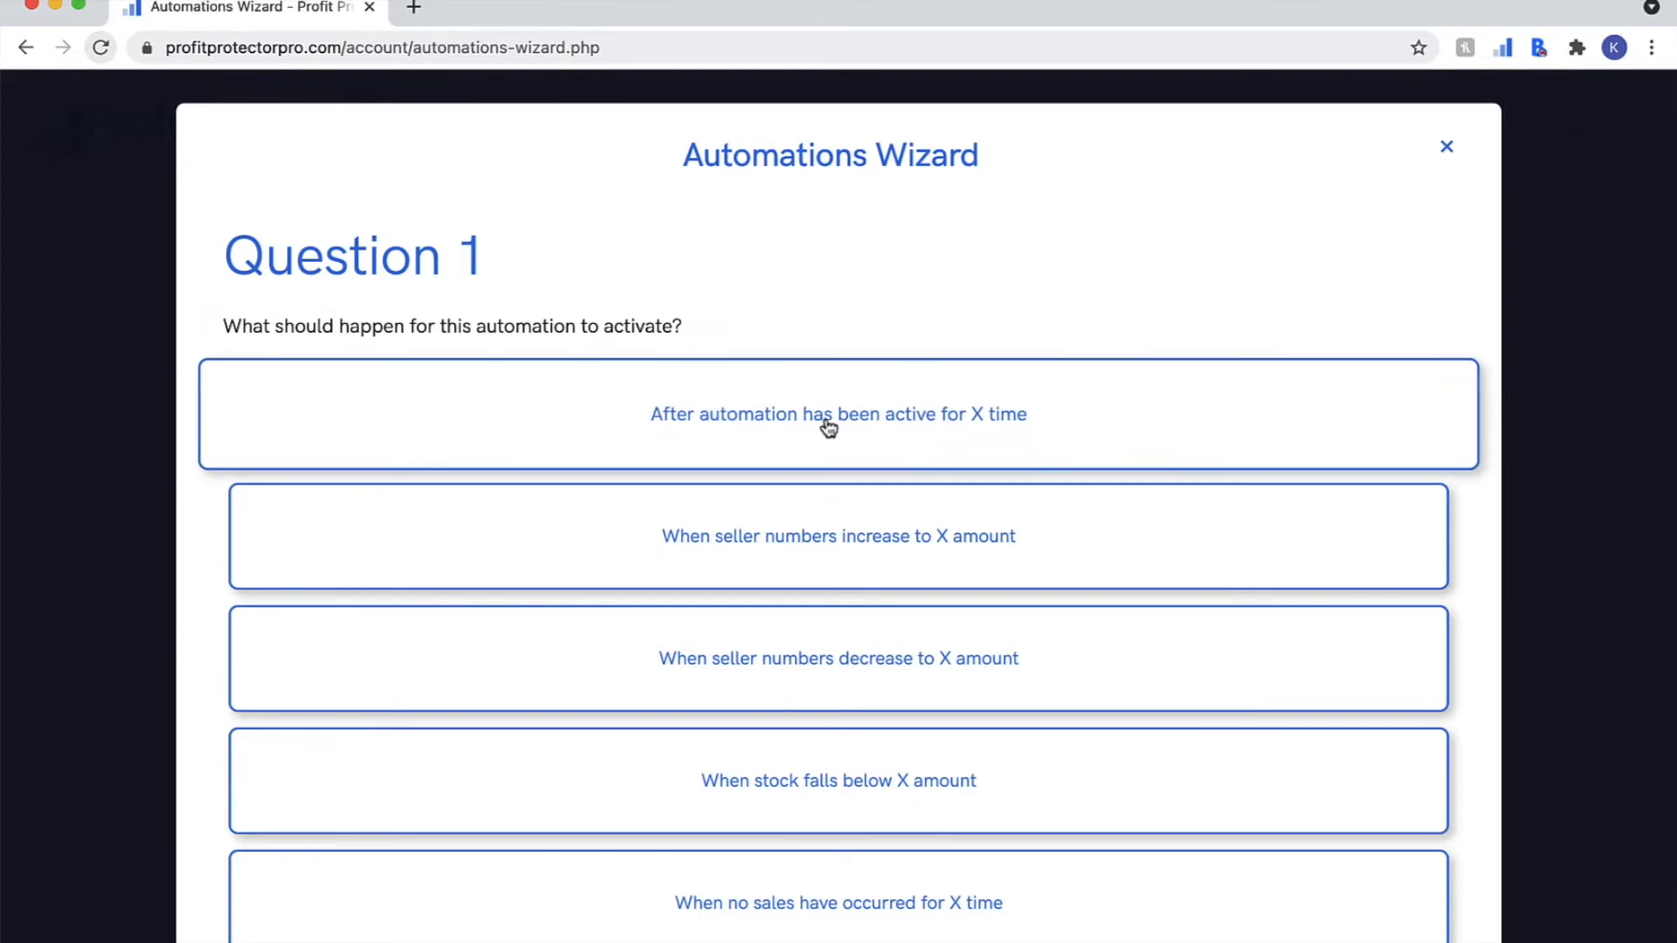
Step: Review the available activation triggers and choose "After automation has been active for X time" for the first condition
scroll(827, 423, "down", 3)
scroll(827, 426, "down", 2)
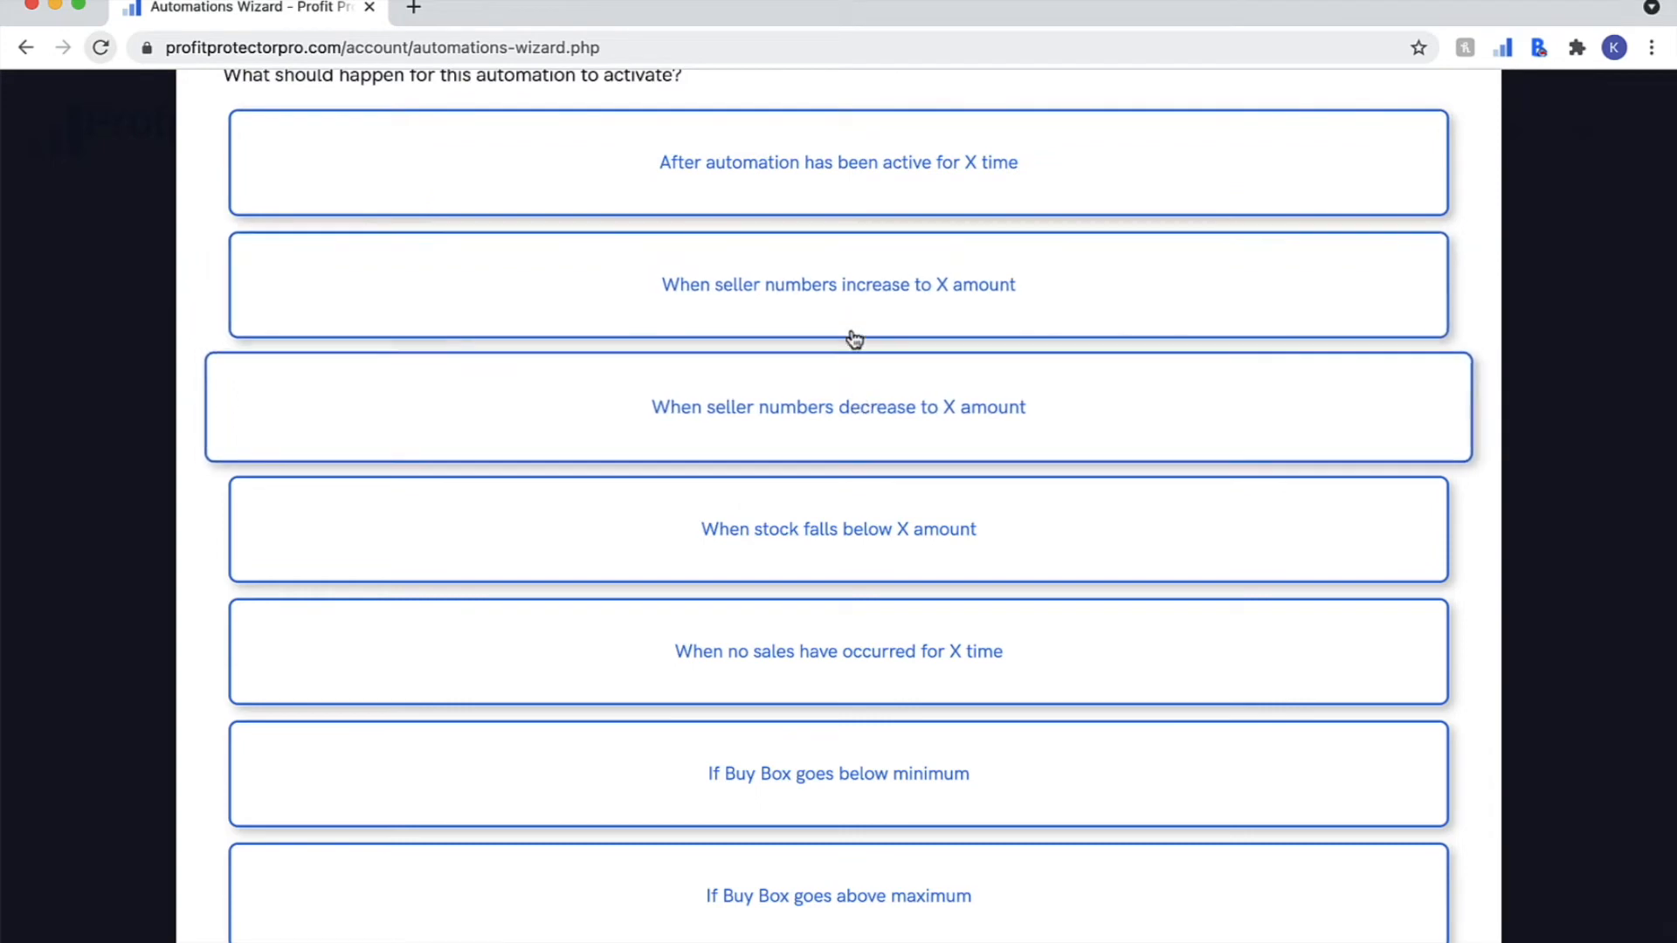
scroll(856, 402, "down", 1)
scroll(853, 405, "down", 2)
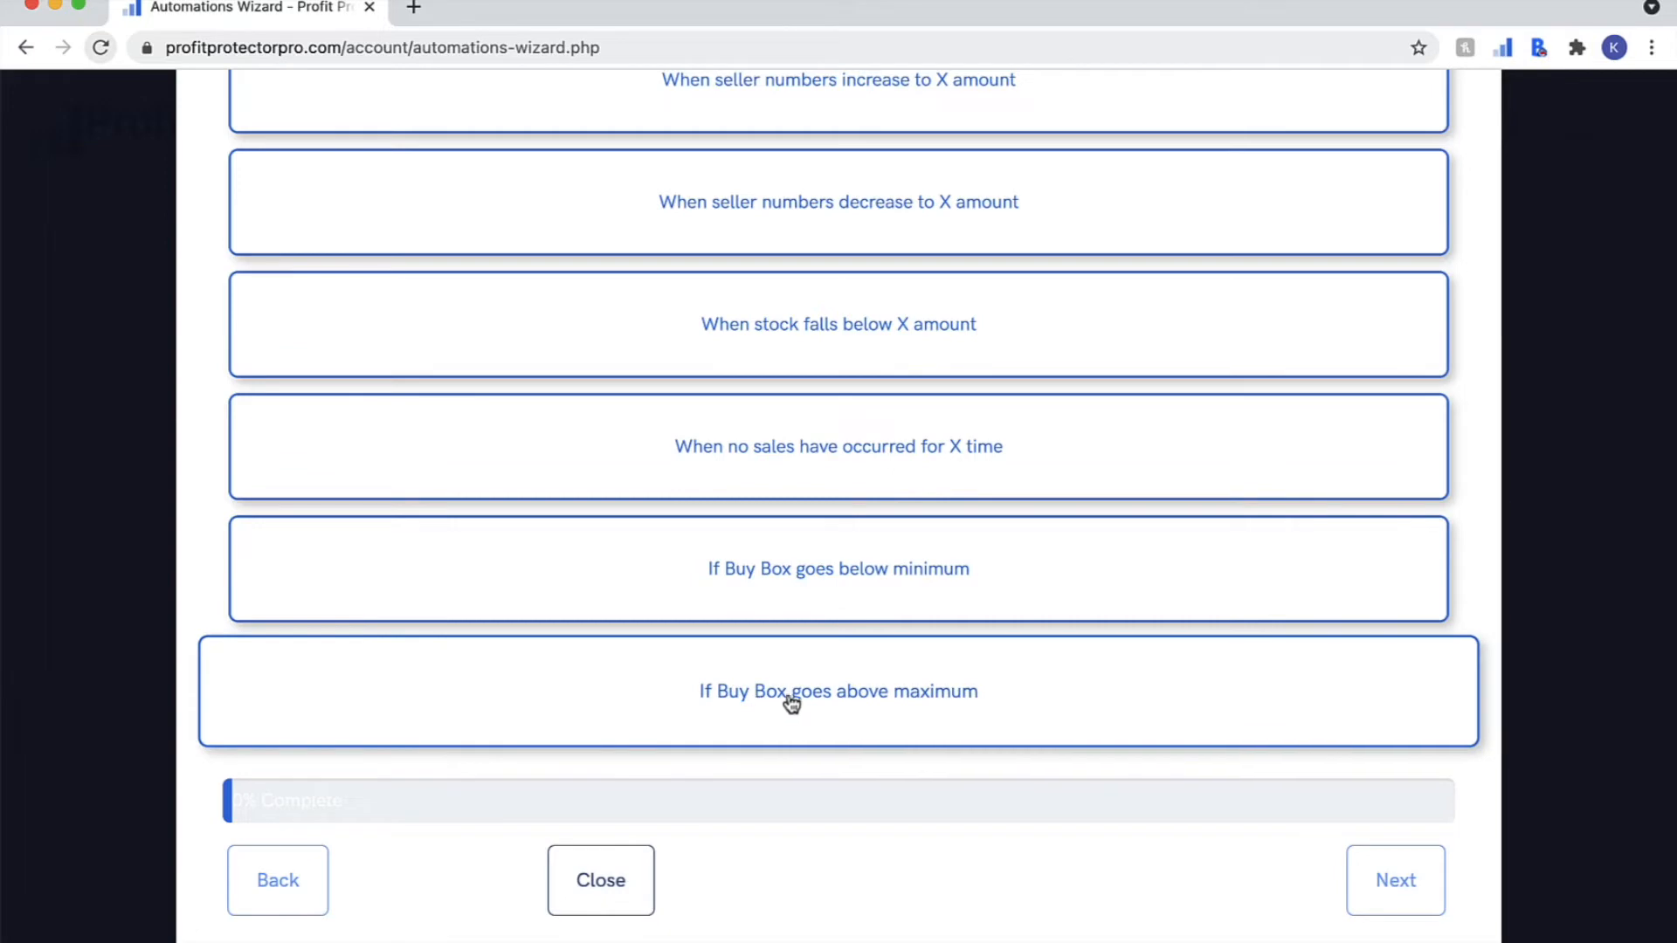
scroll(872, 322, "up", 2)
scroll(874, 317, "up", 2)
scroll(874, 317, "down", 1)
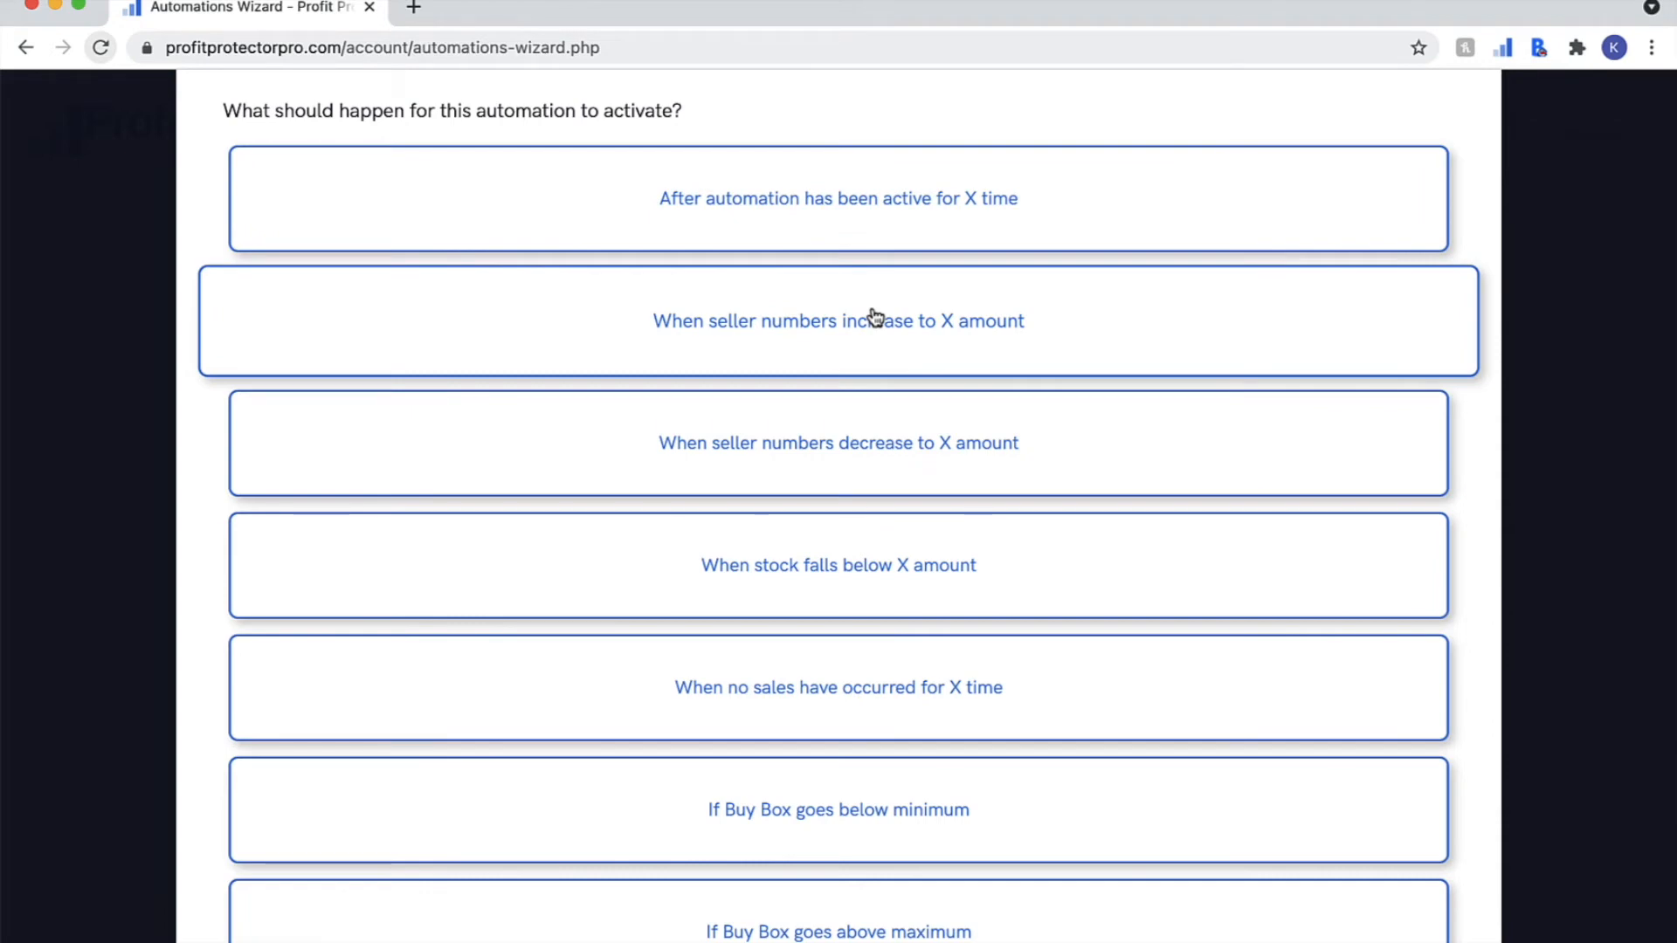
left_click(882, 223)
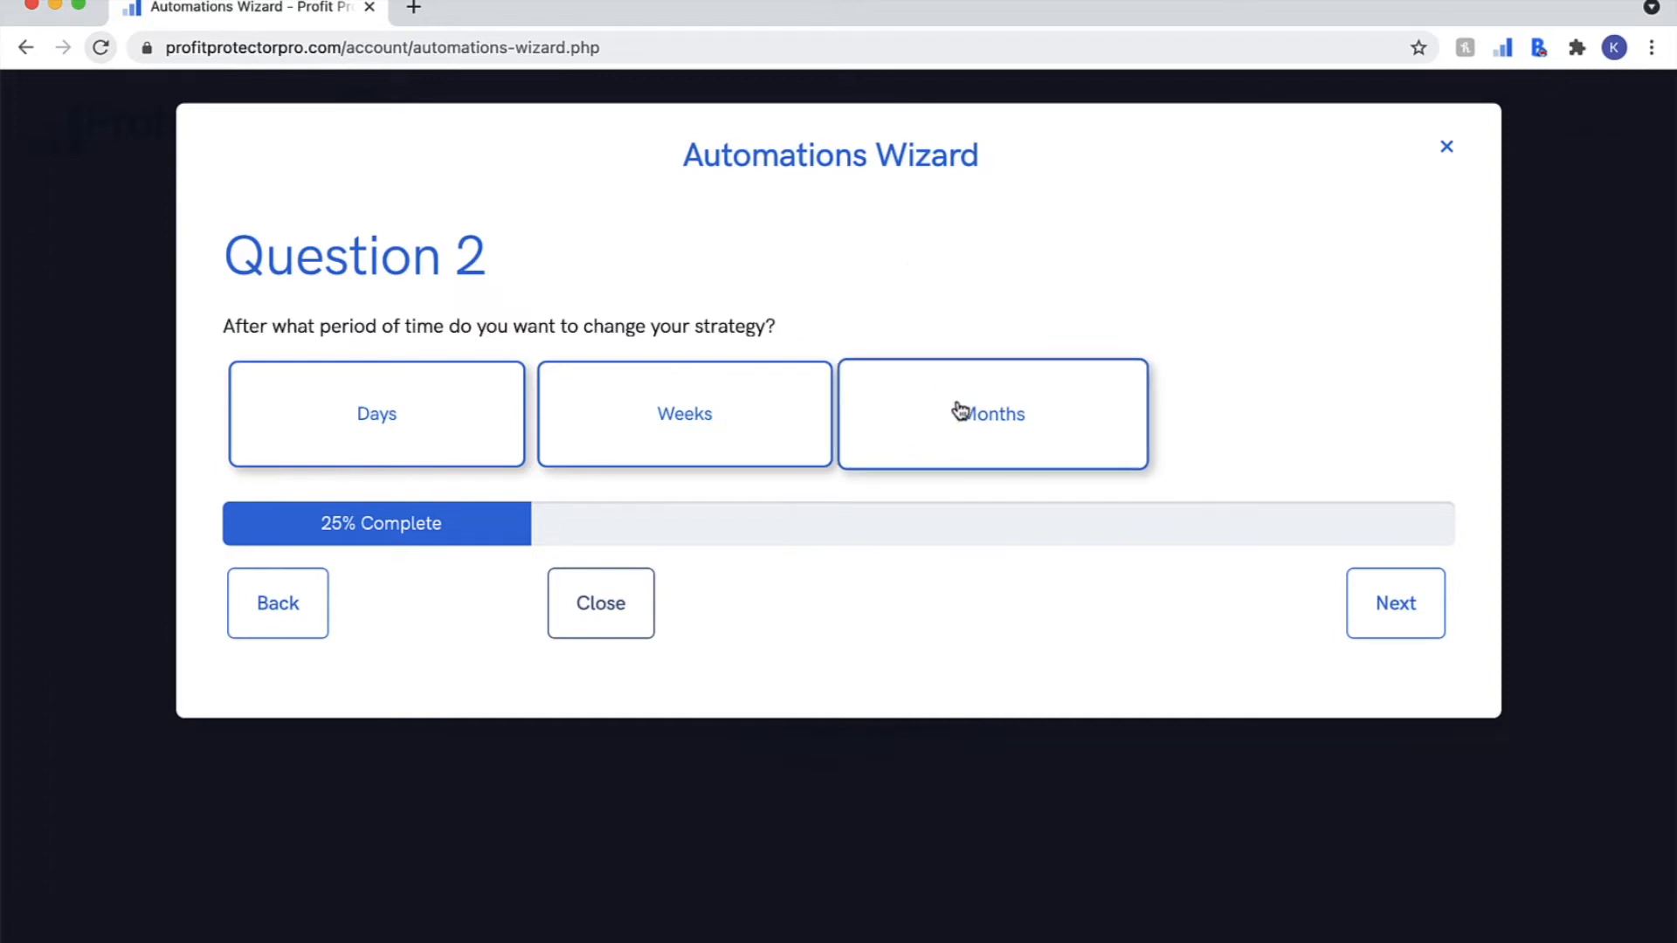
Step: Set the period before the strategy change to 3 months and continue to the action question
left_click(980, 439)
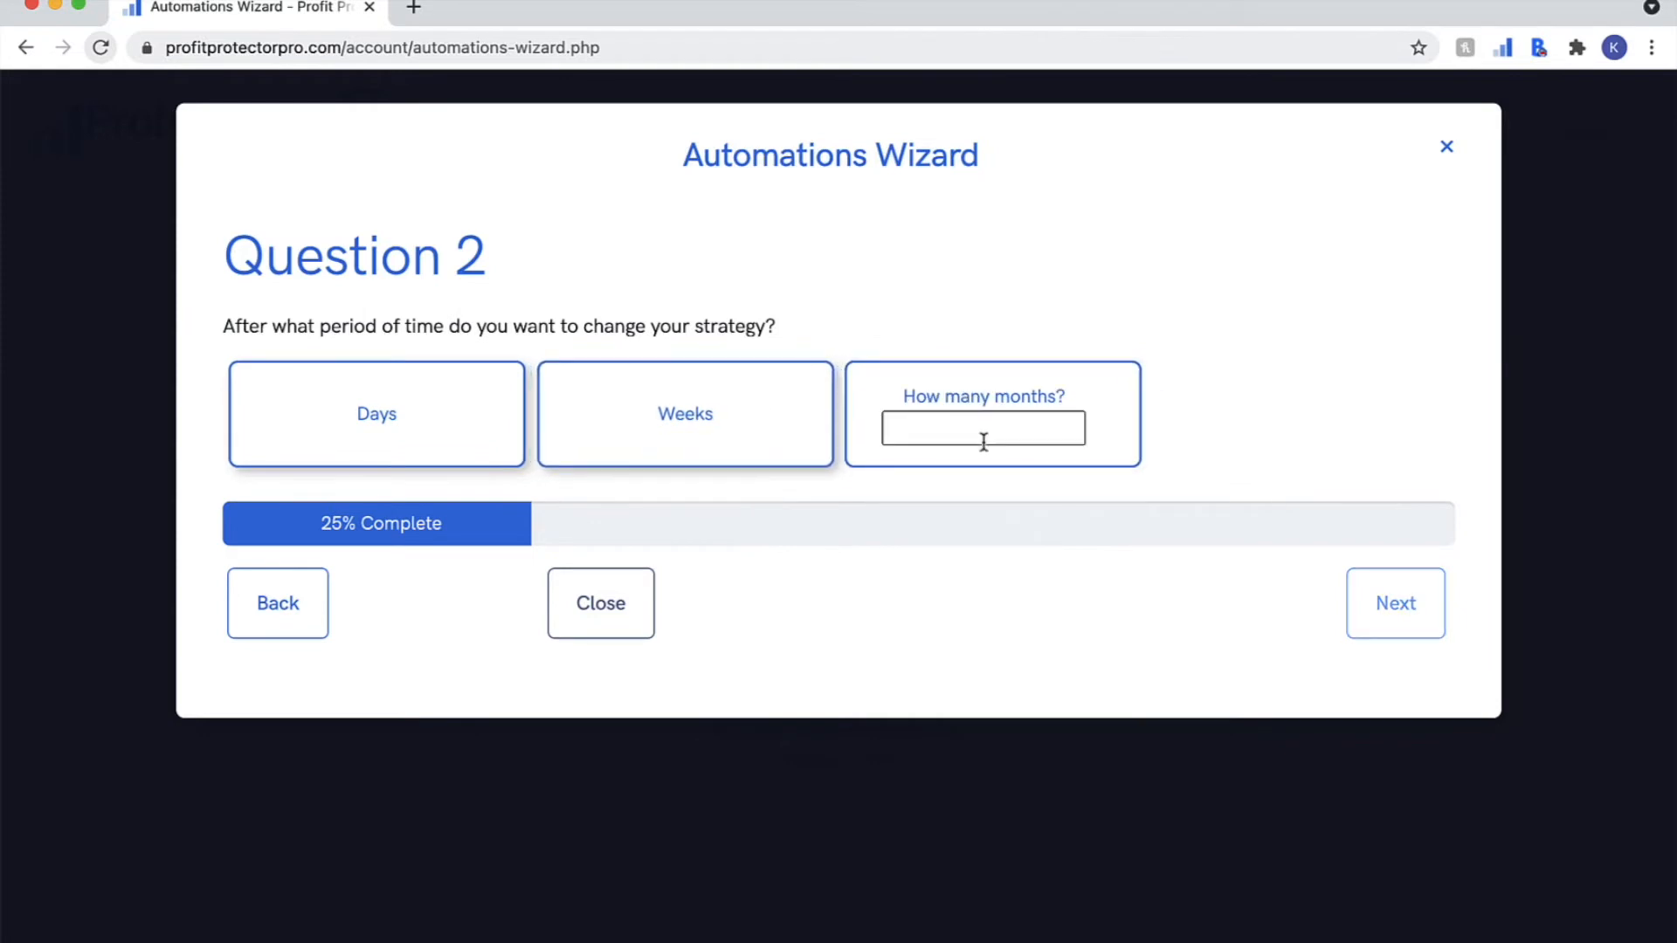
type("3")
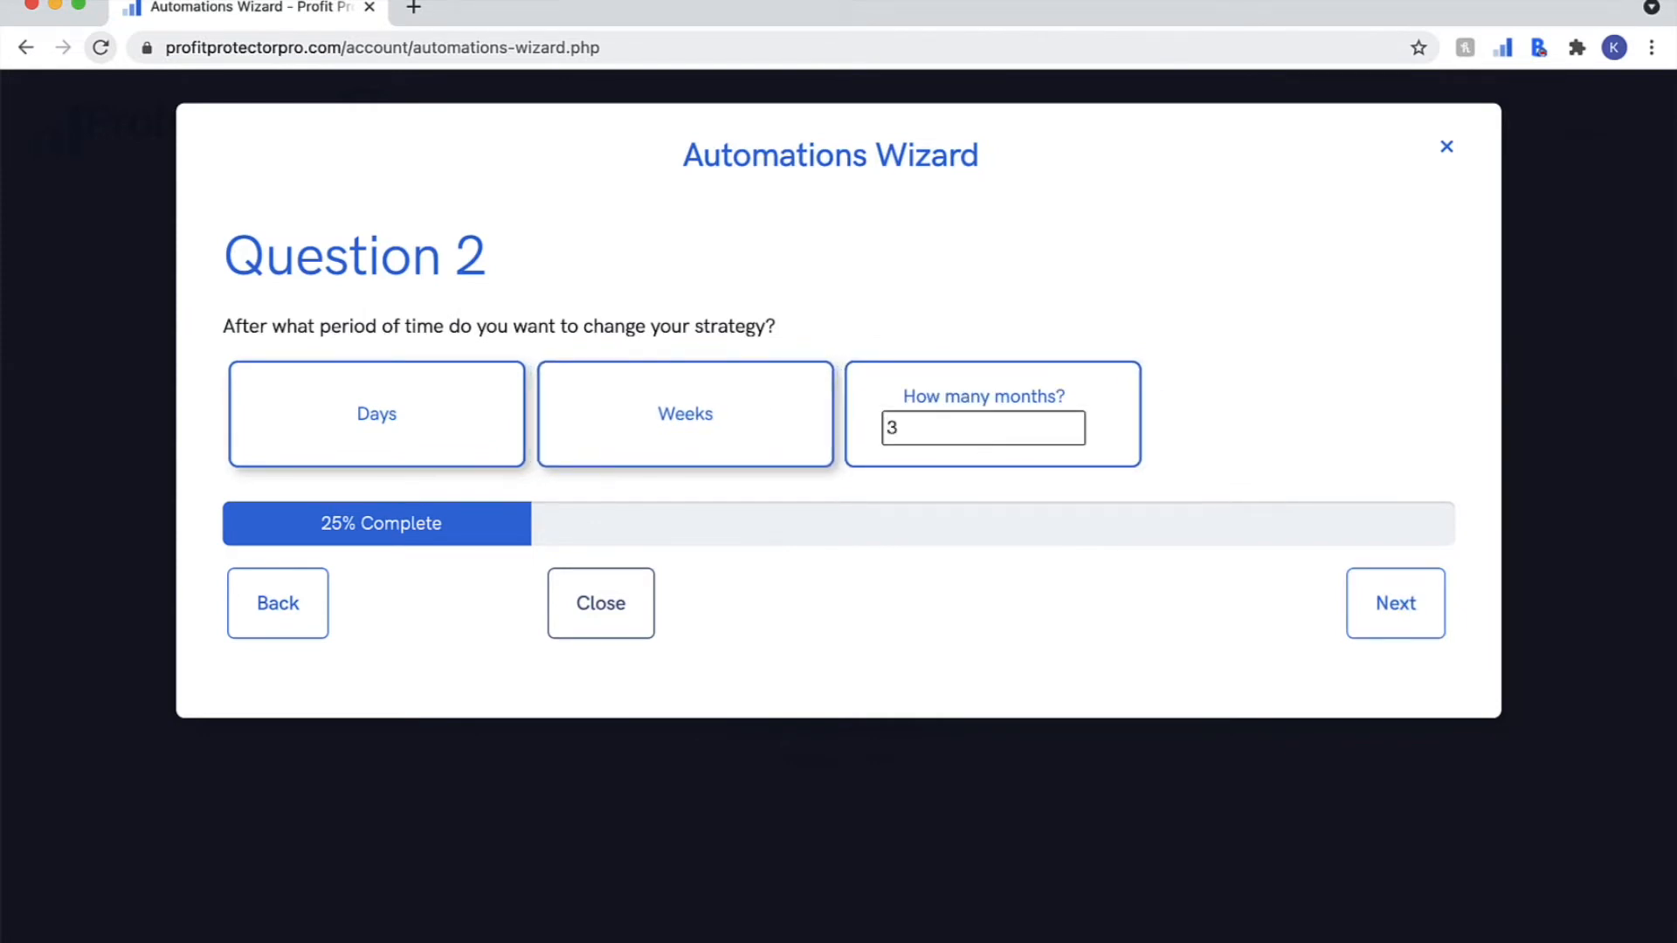
left_click(1368, 616)
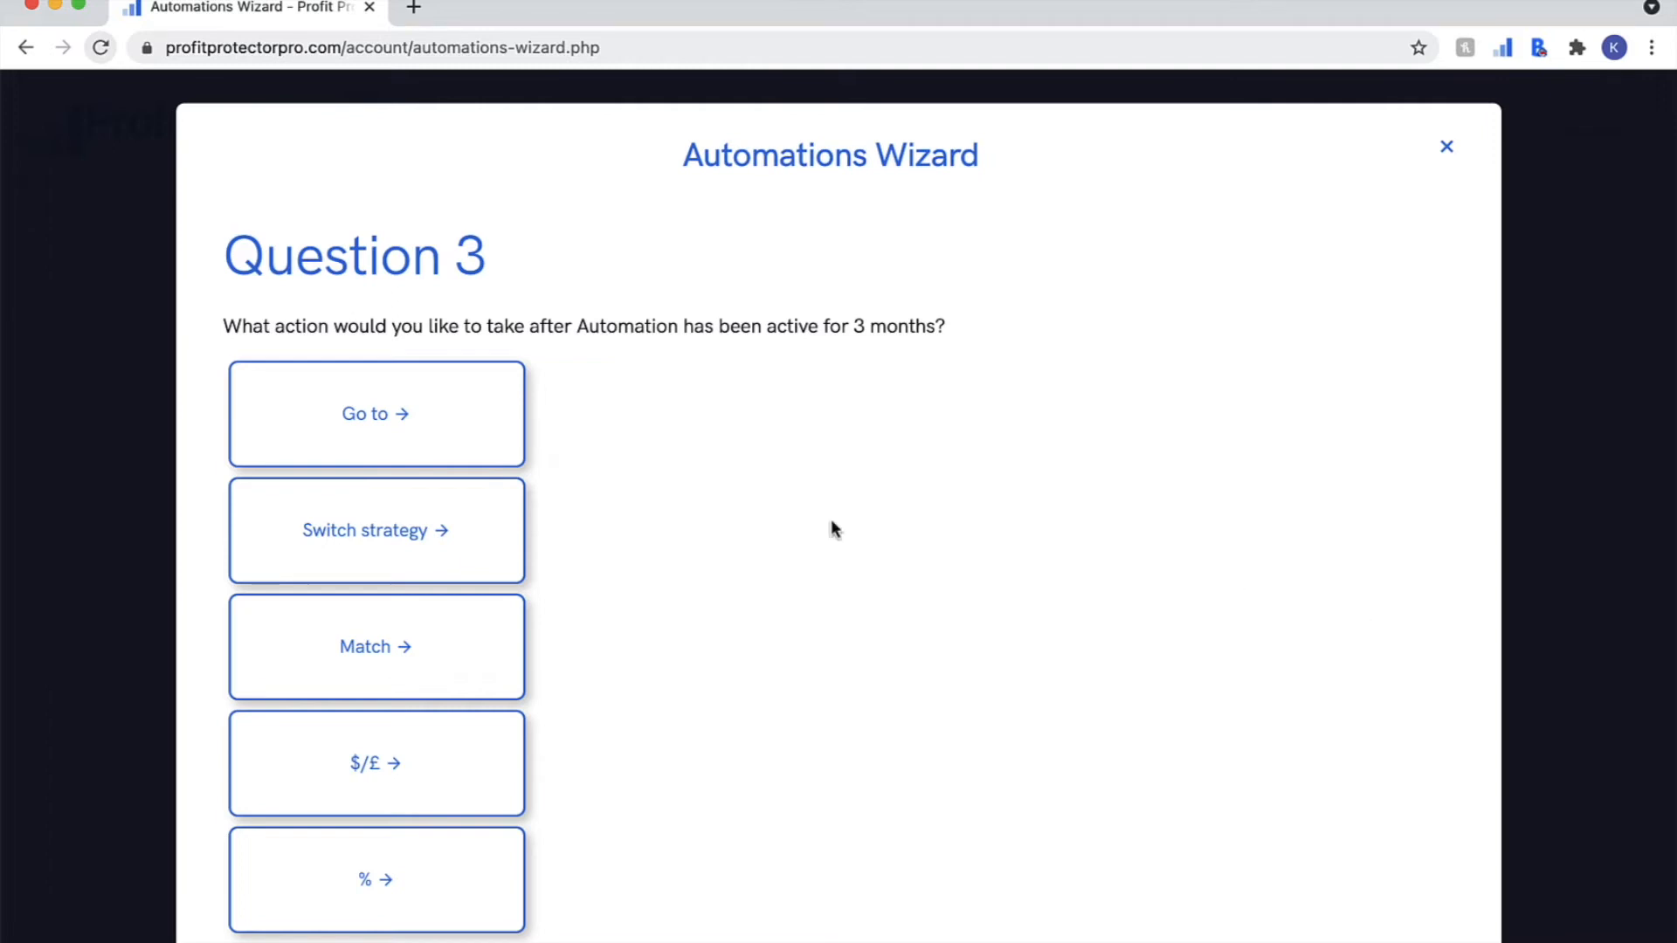
Step: Examine the options offered under the Go to, Switch strategy, Match, $/£ and % actions, including the Over and Under choices
left_click(457, 442)
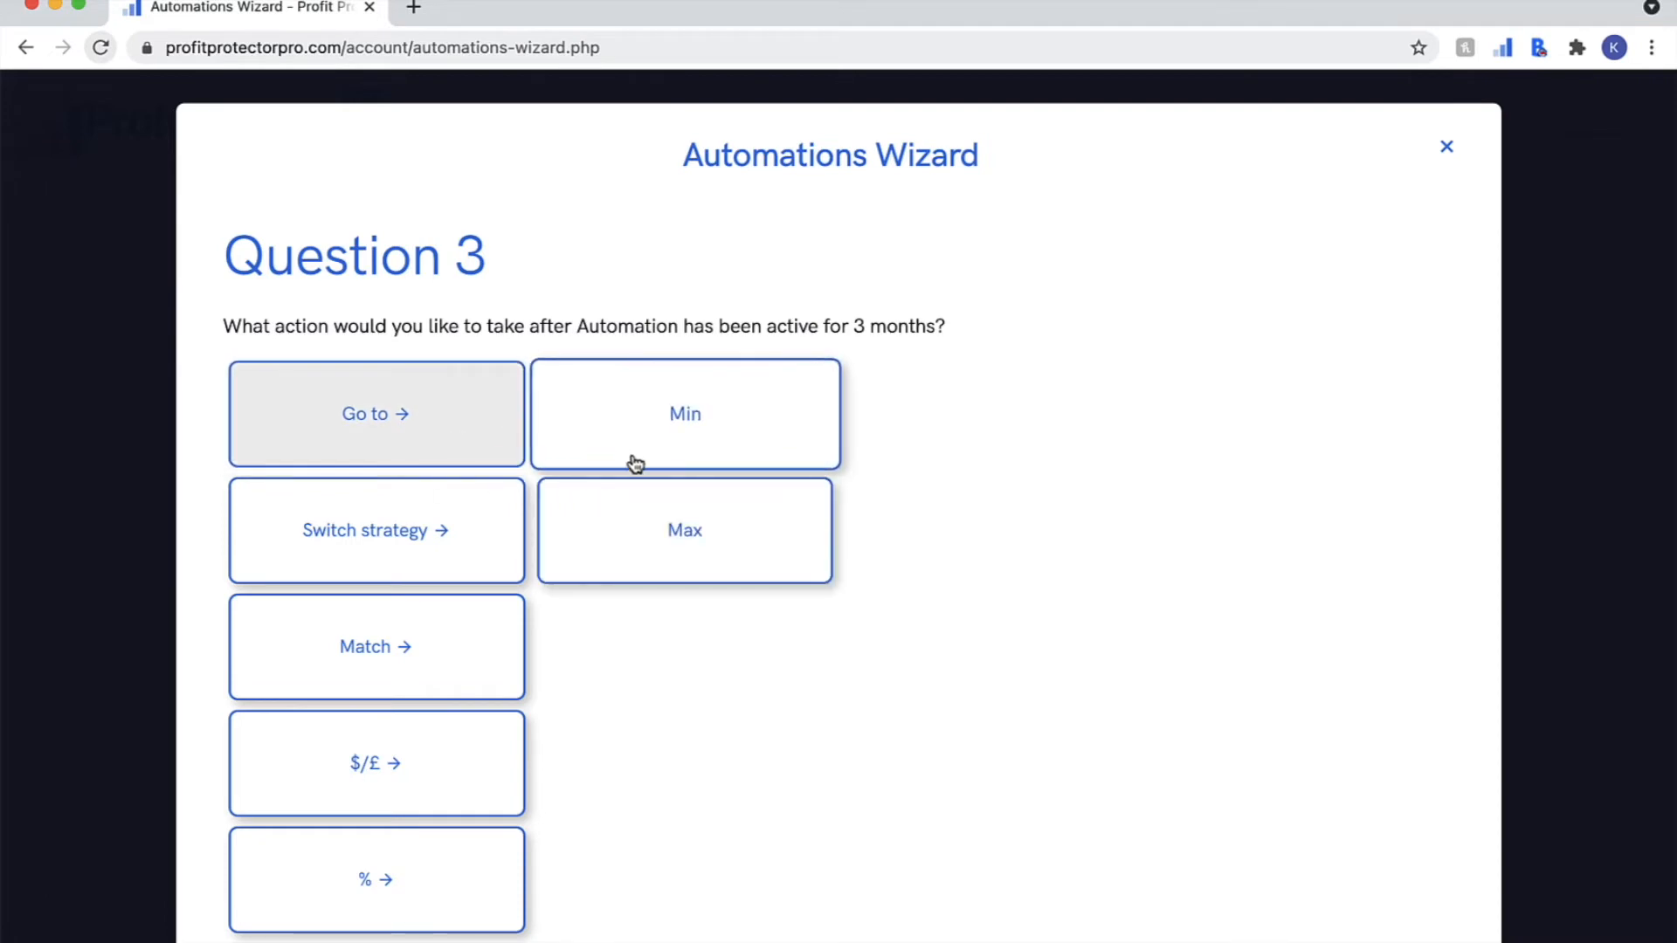
left_click(469, 550)
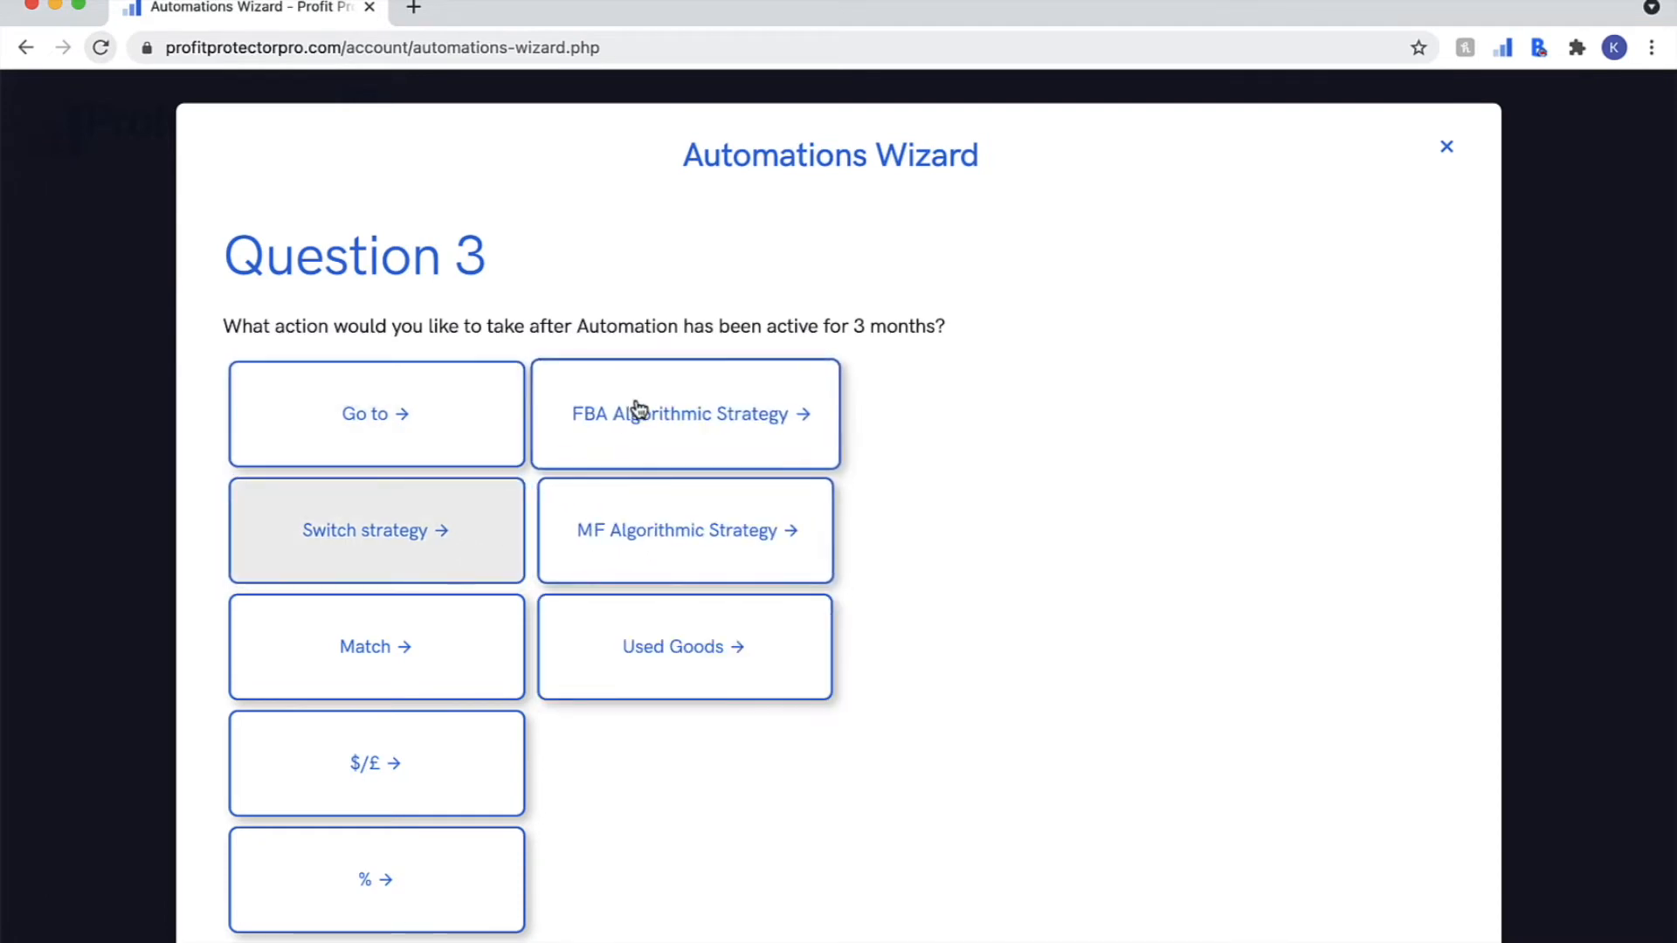
left_click(639, 429)
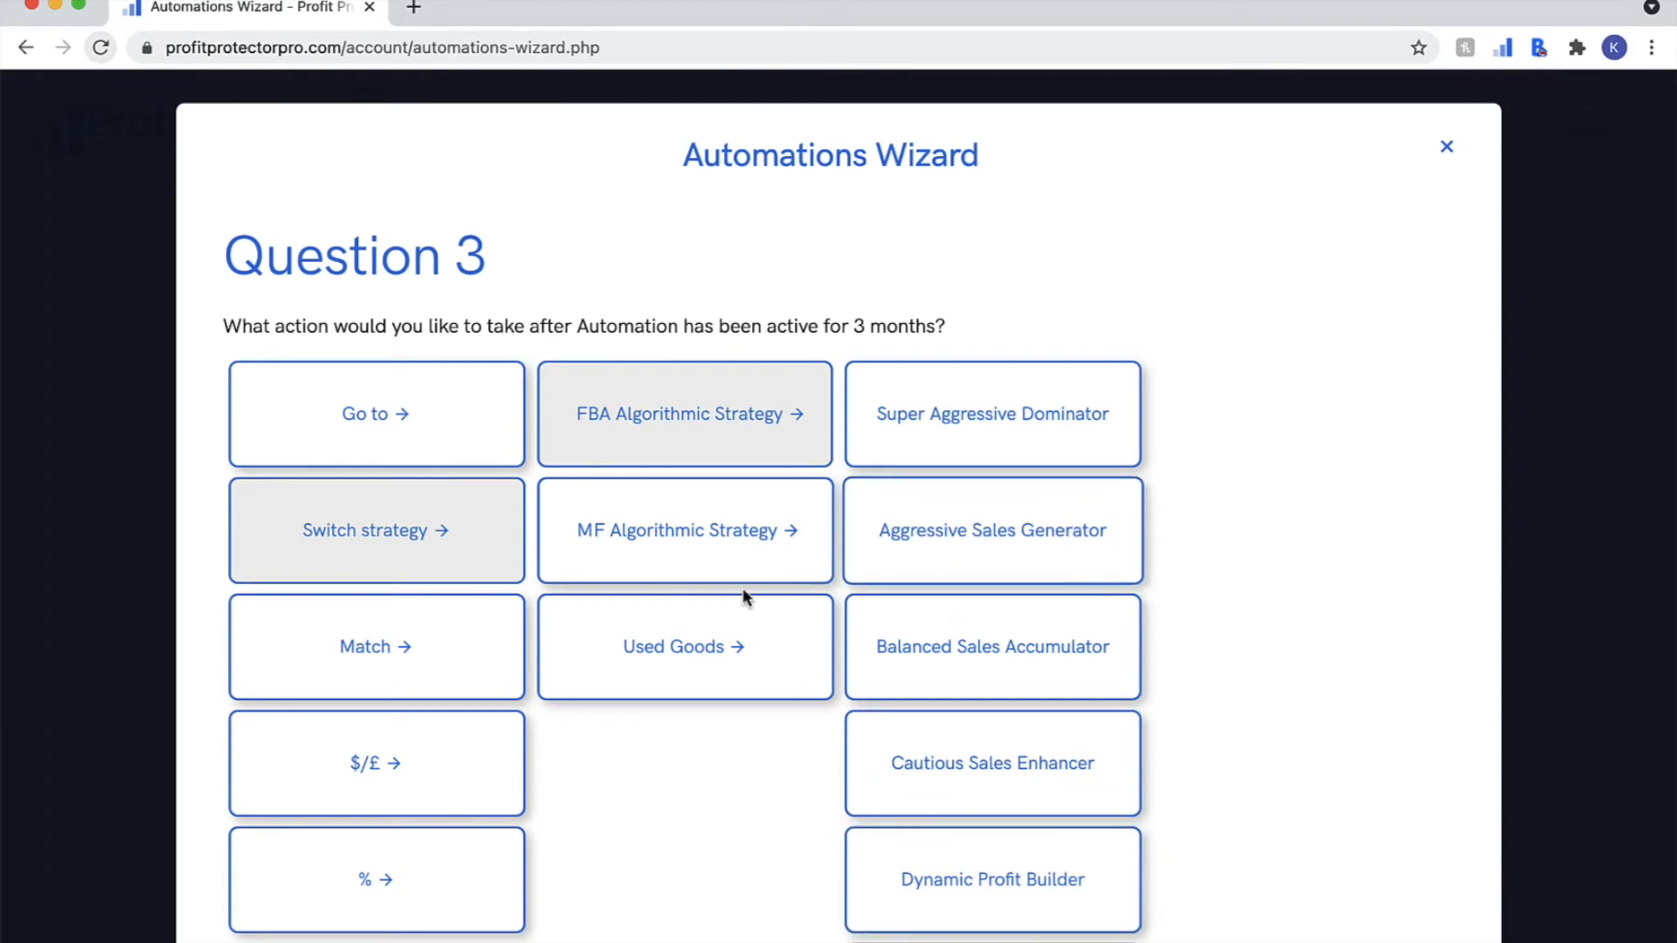
left_click(470, 668)
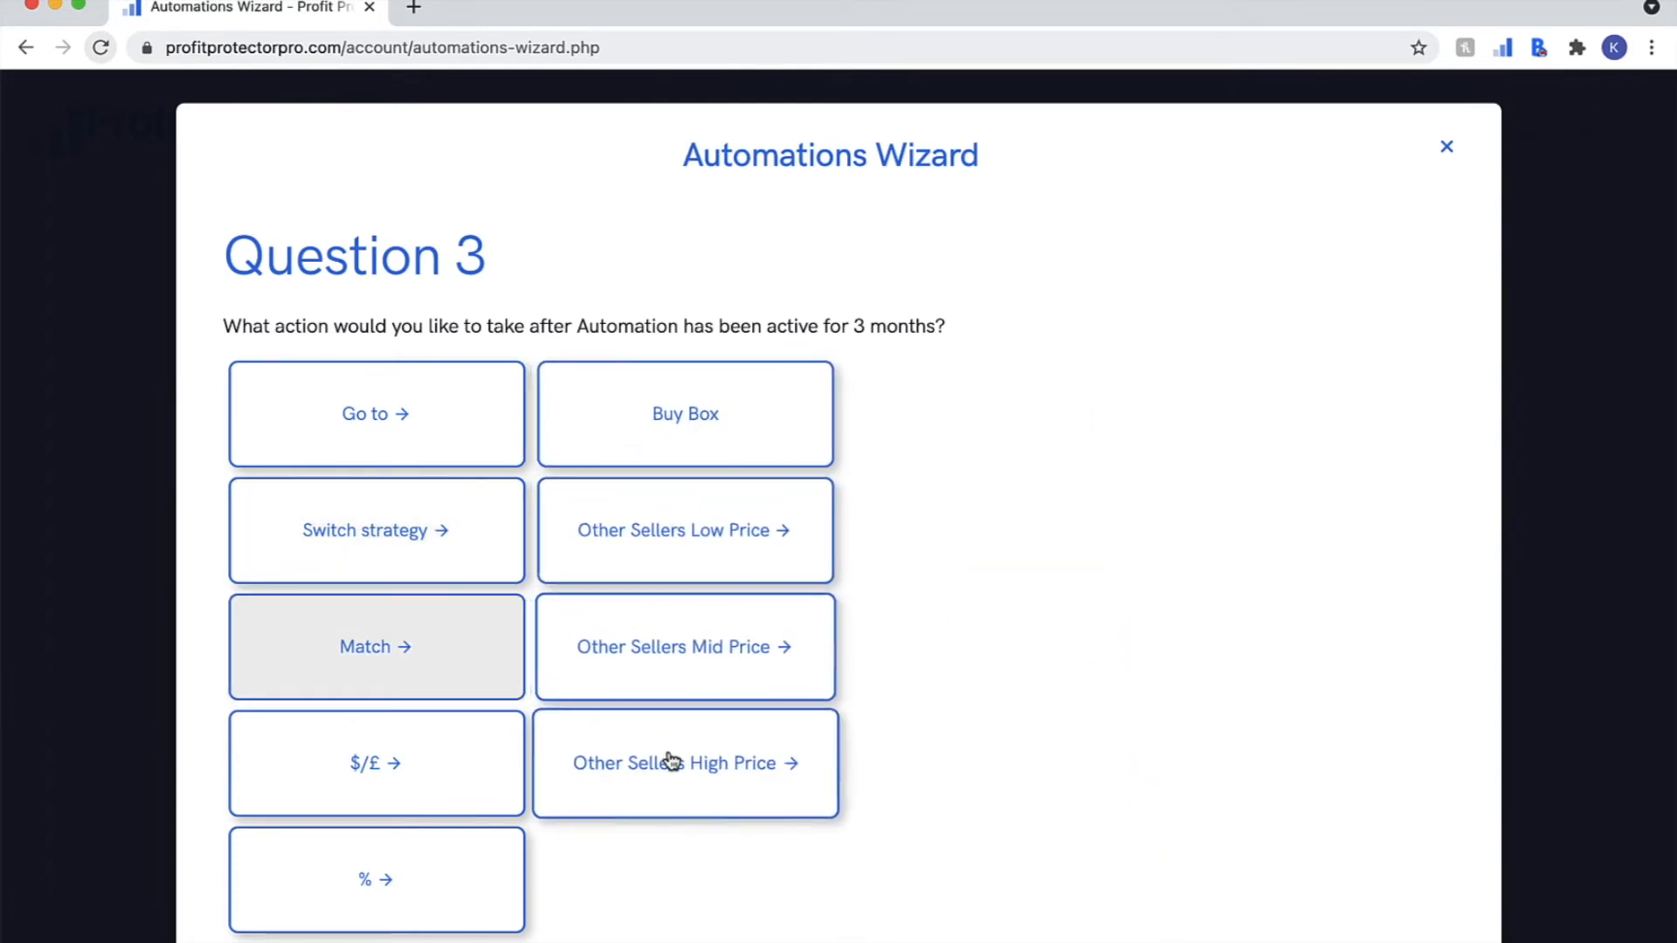
left_click(454, 767)
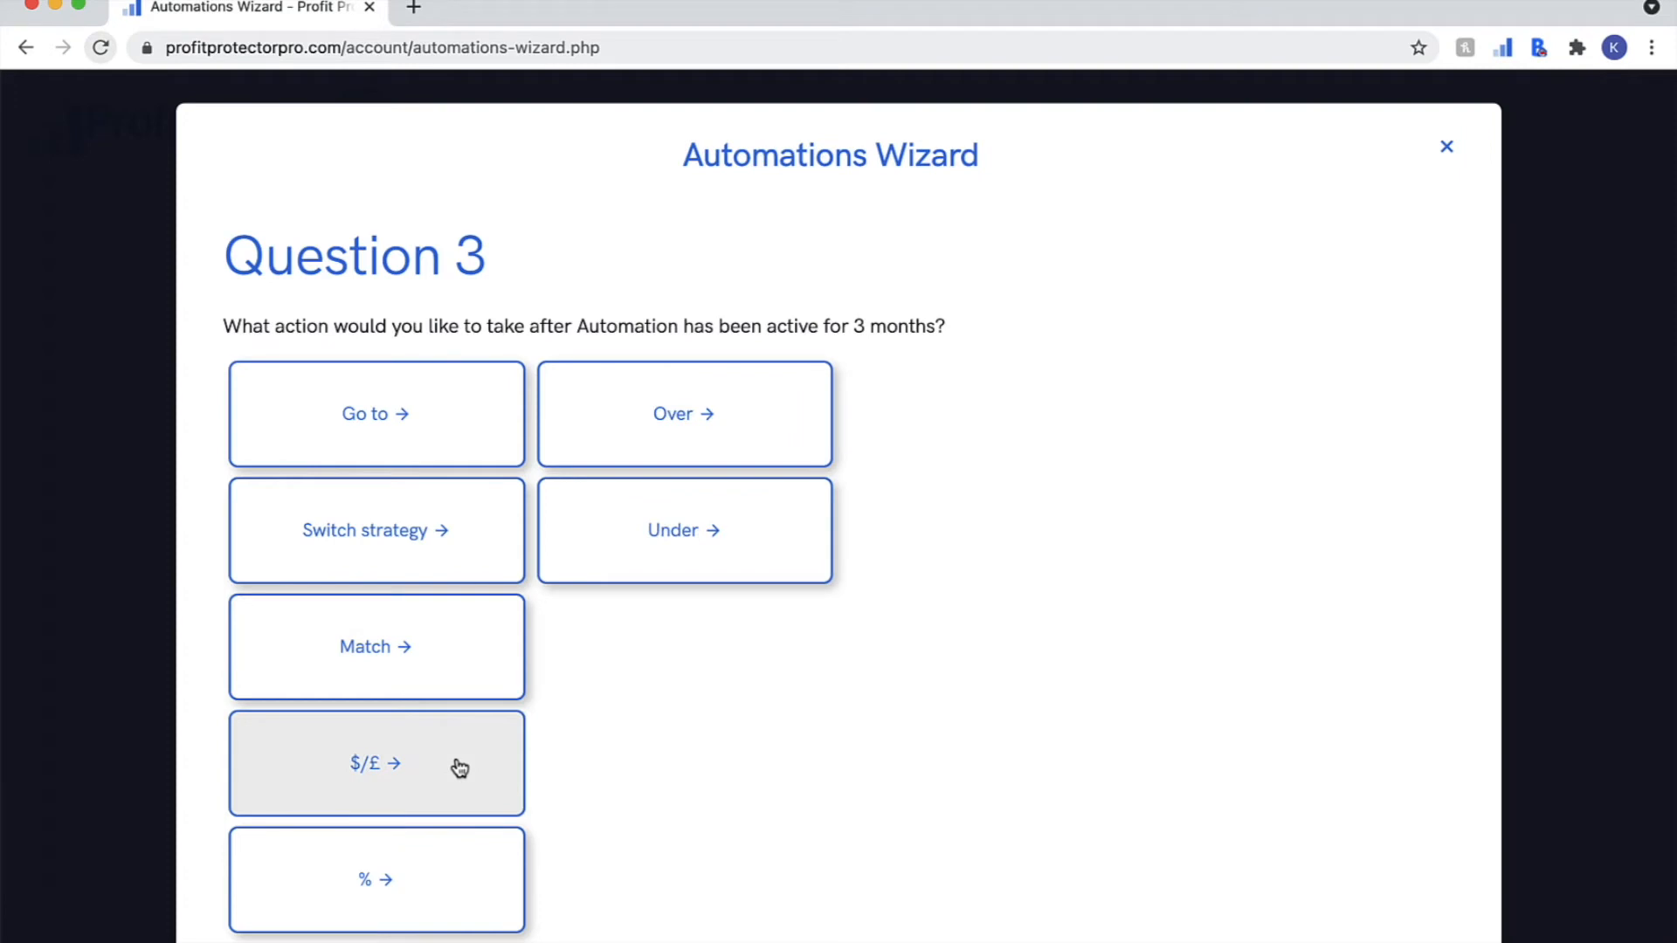
left_click(671, 464)
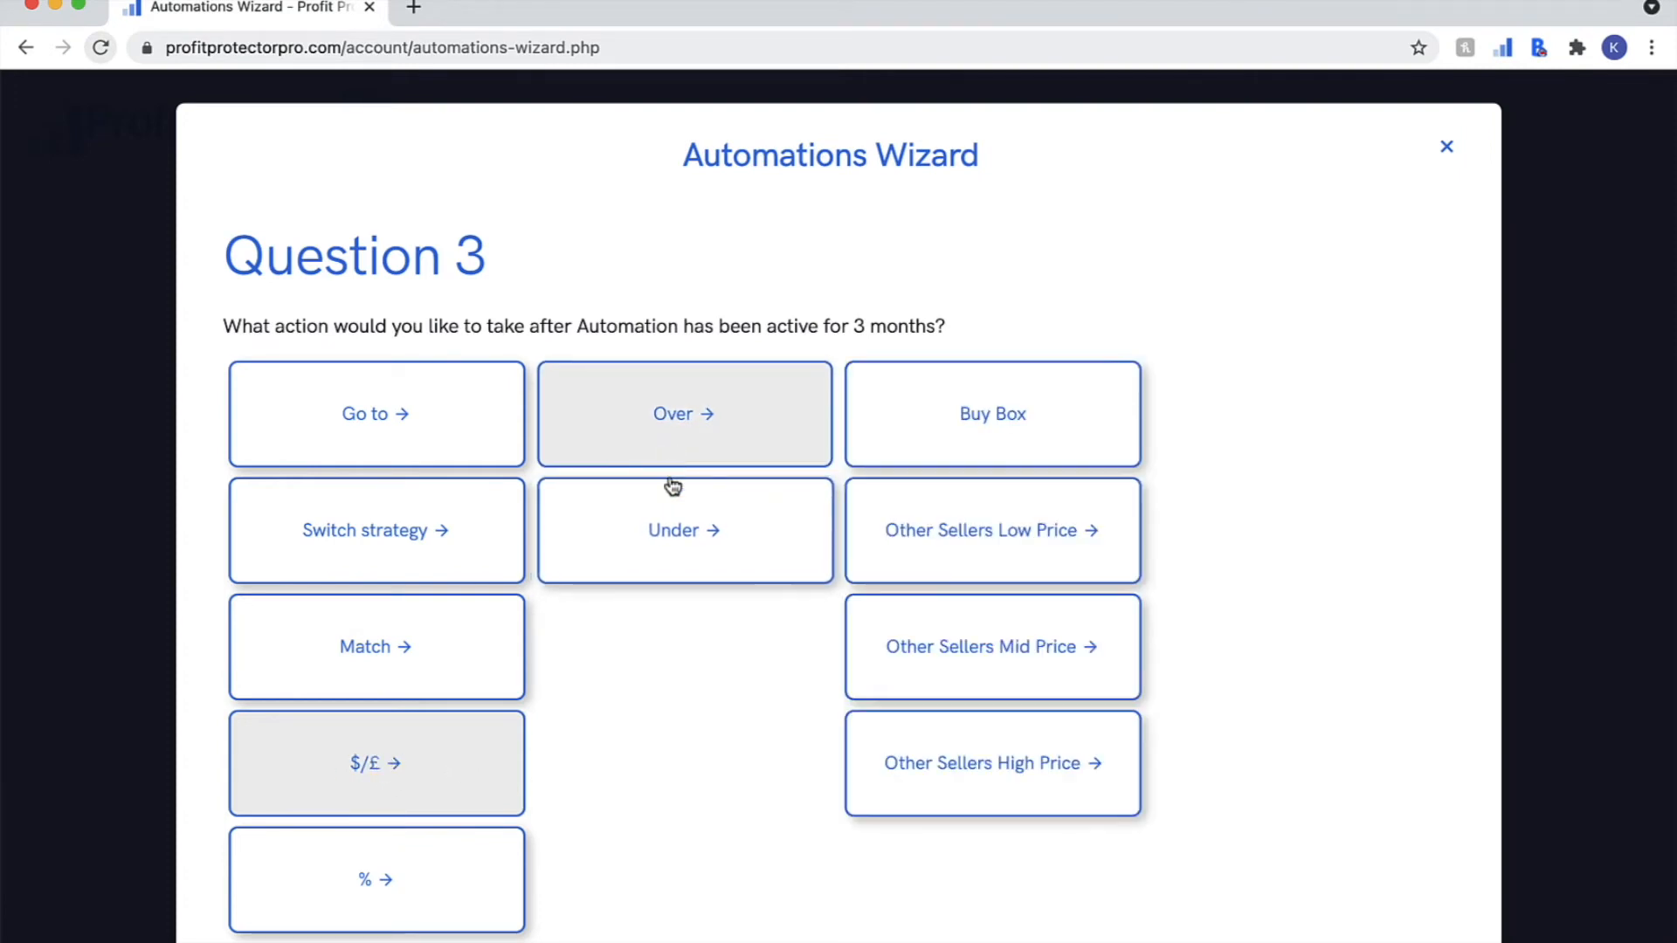
left_click(674, 515)
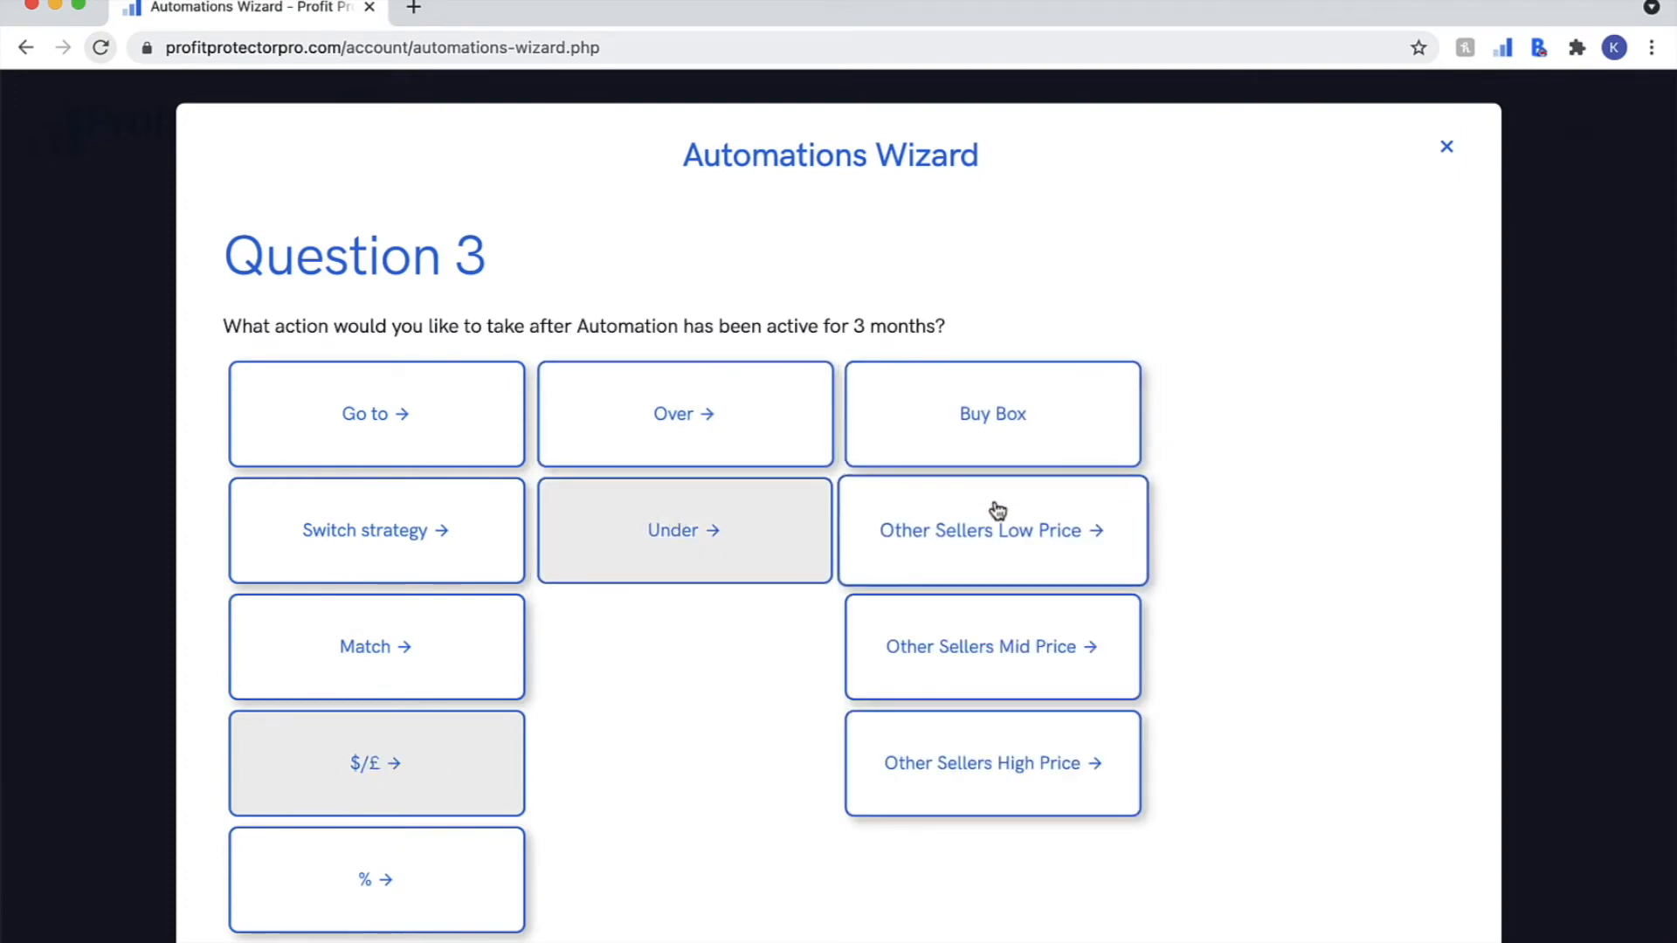
left_click(402, 911)
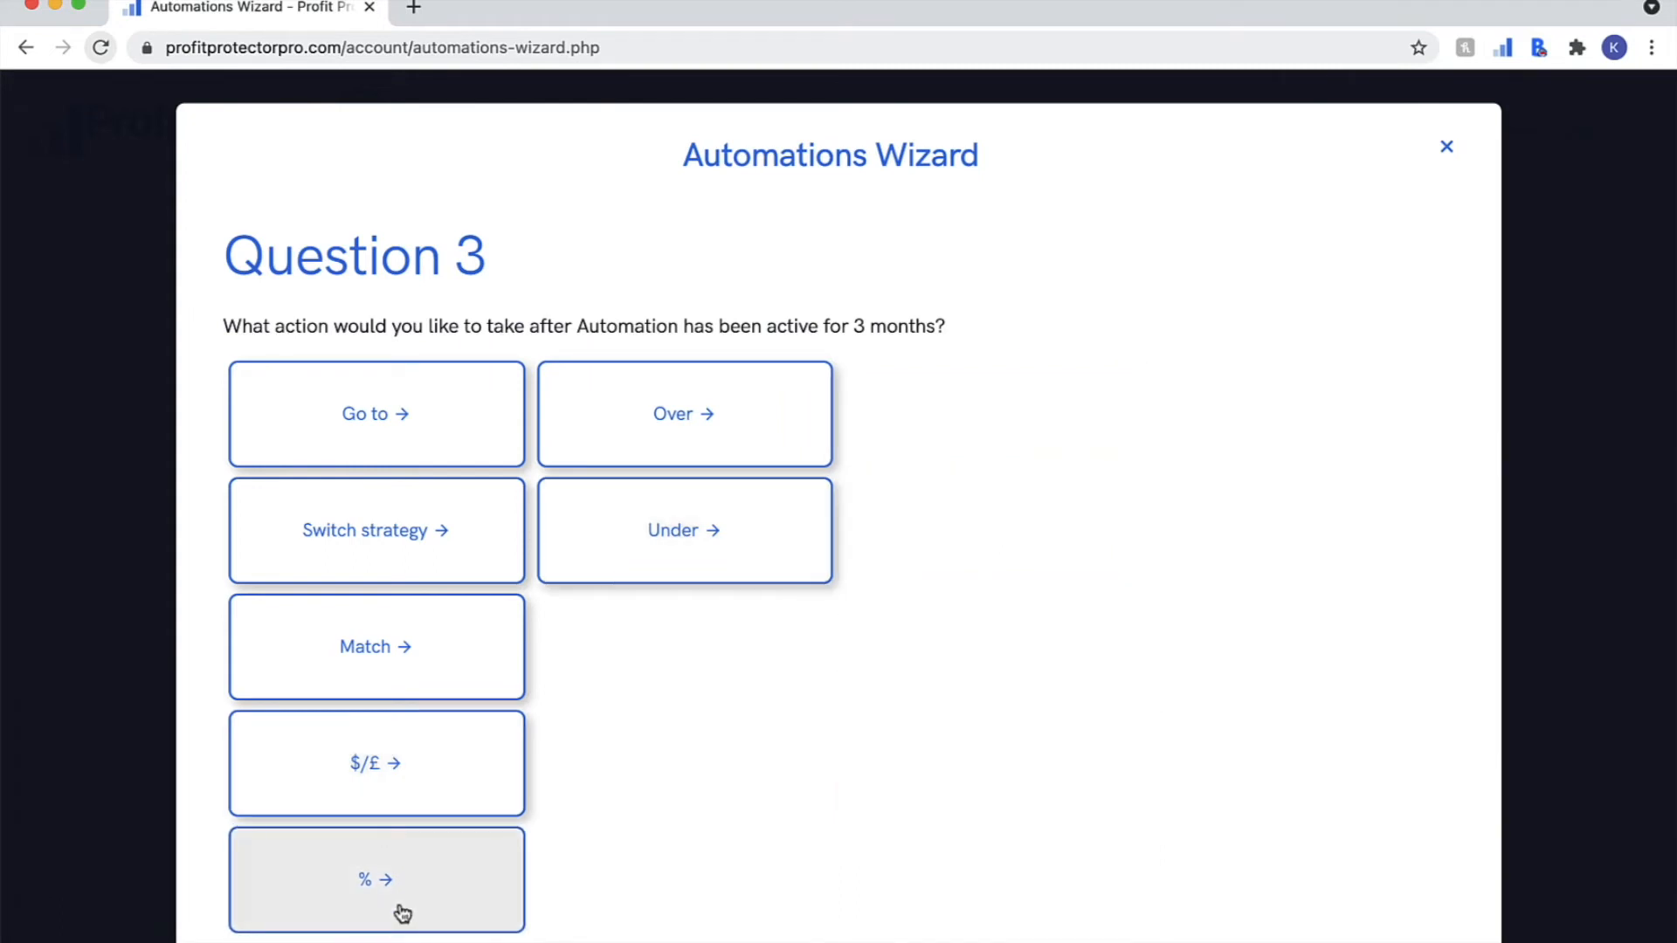
left_click(683, 447)
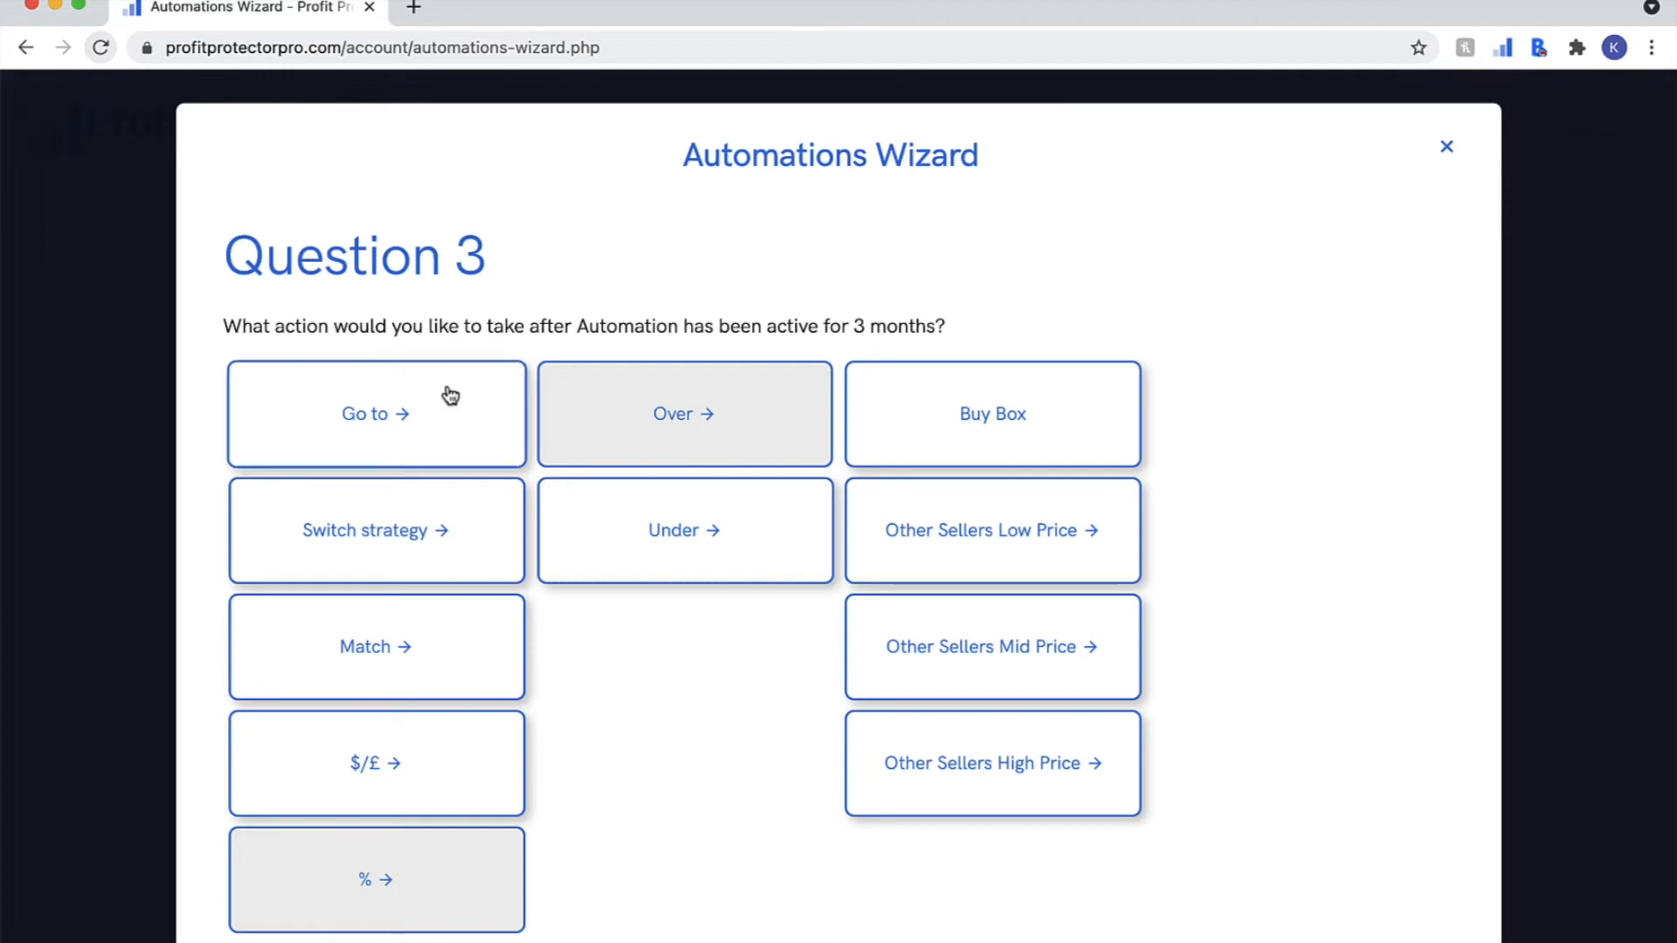
Step: Set the 3-month action to switch strategy to the FBA Algorithmic Strategy Balanced Sales Accumulator
left_click(370, 531)
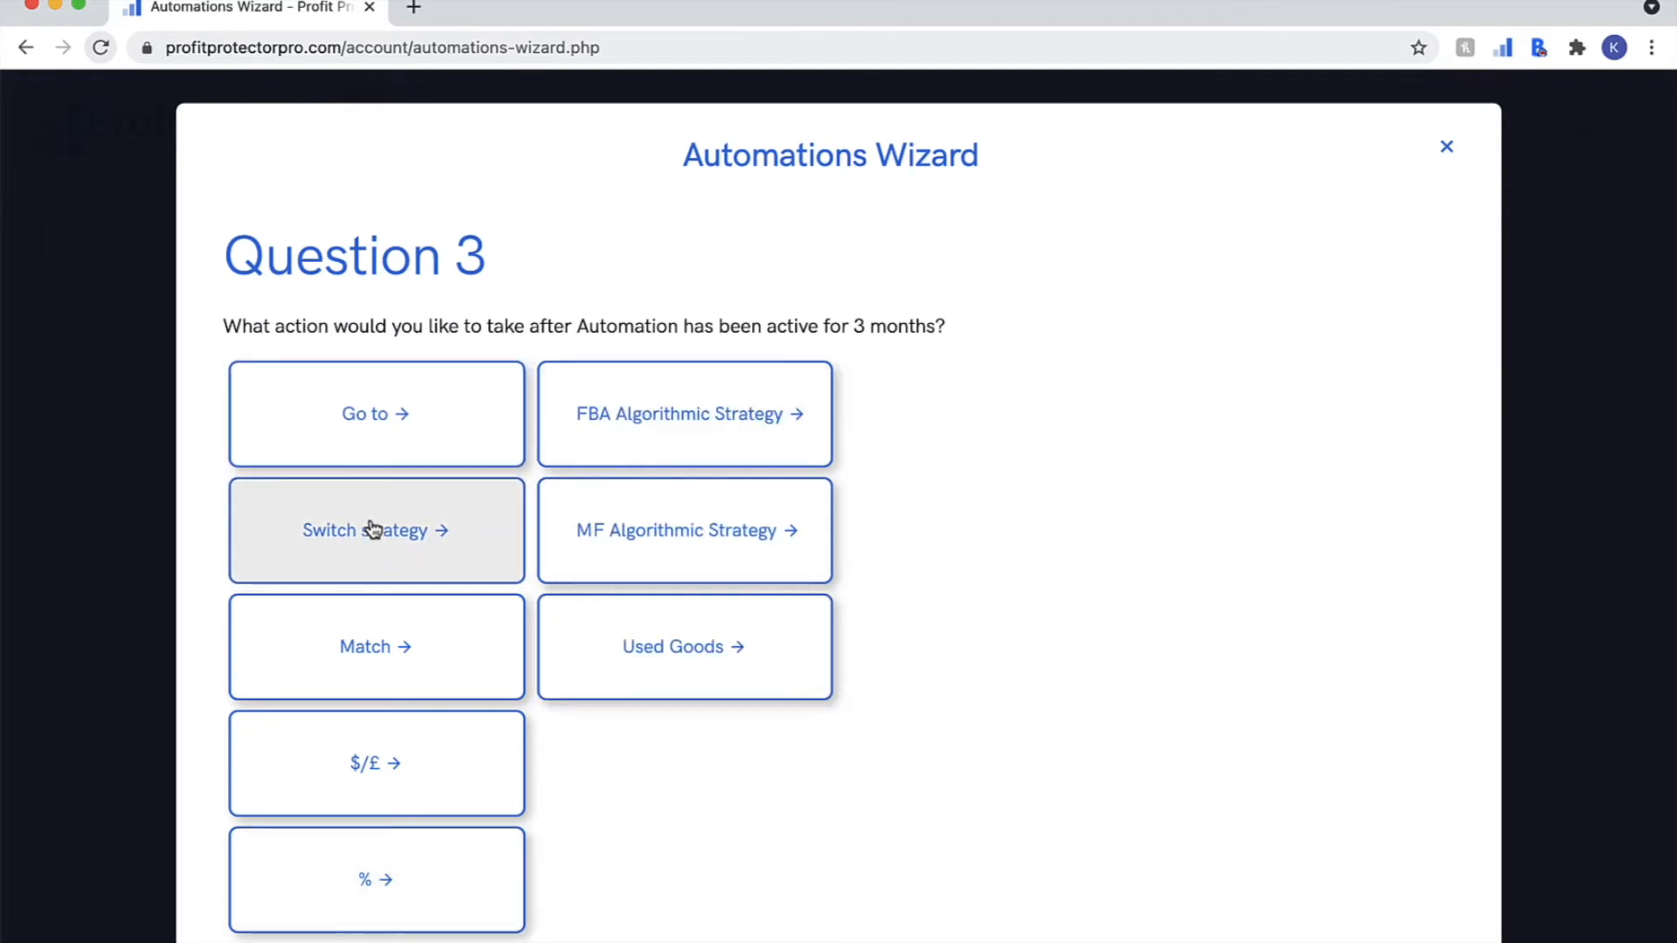
left_click(583, 452)
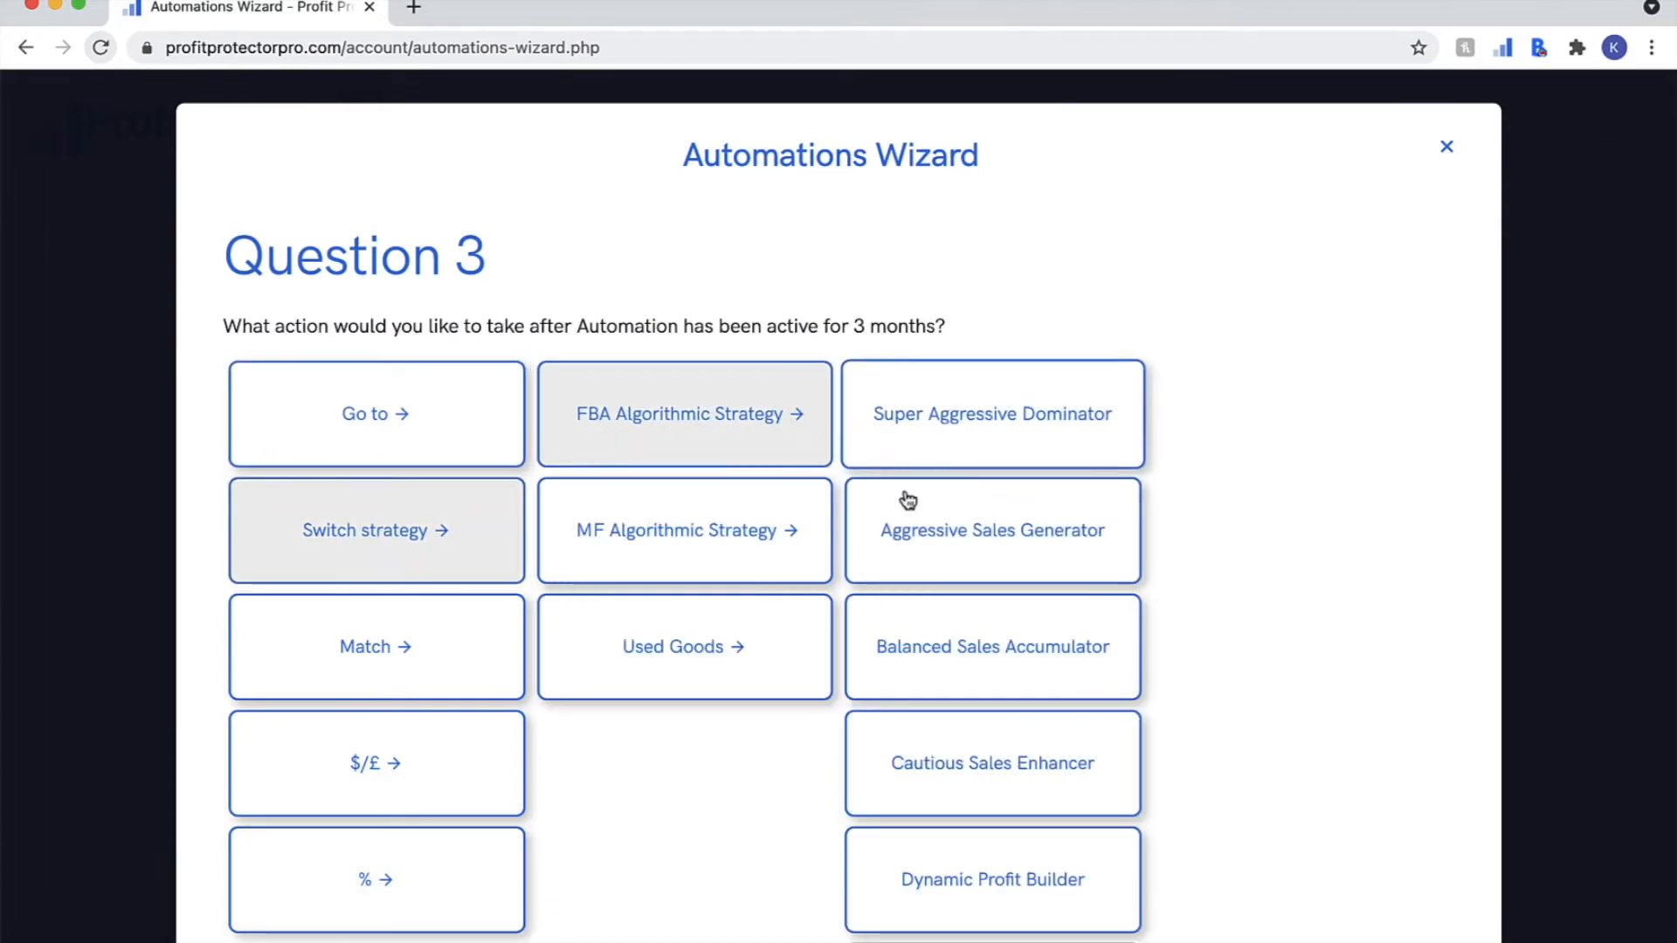
left_click(947, 644)
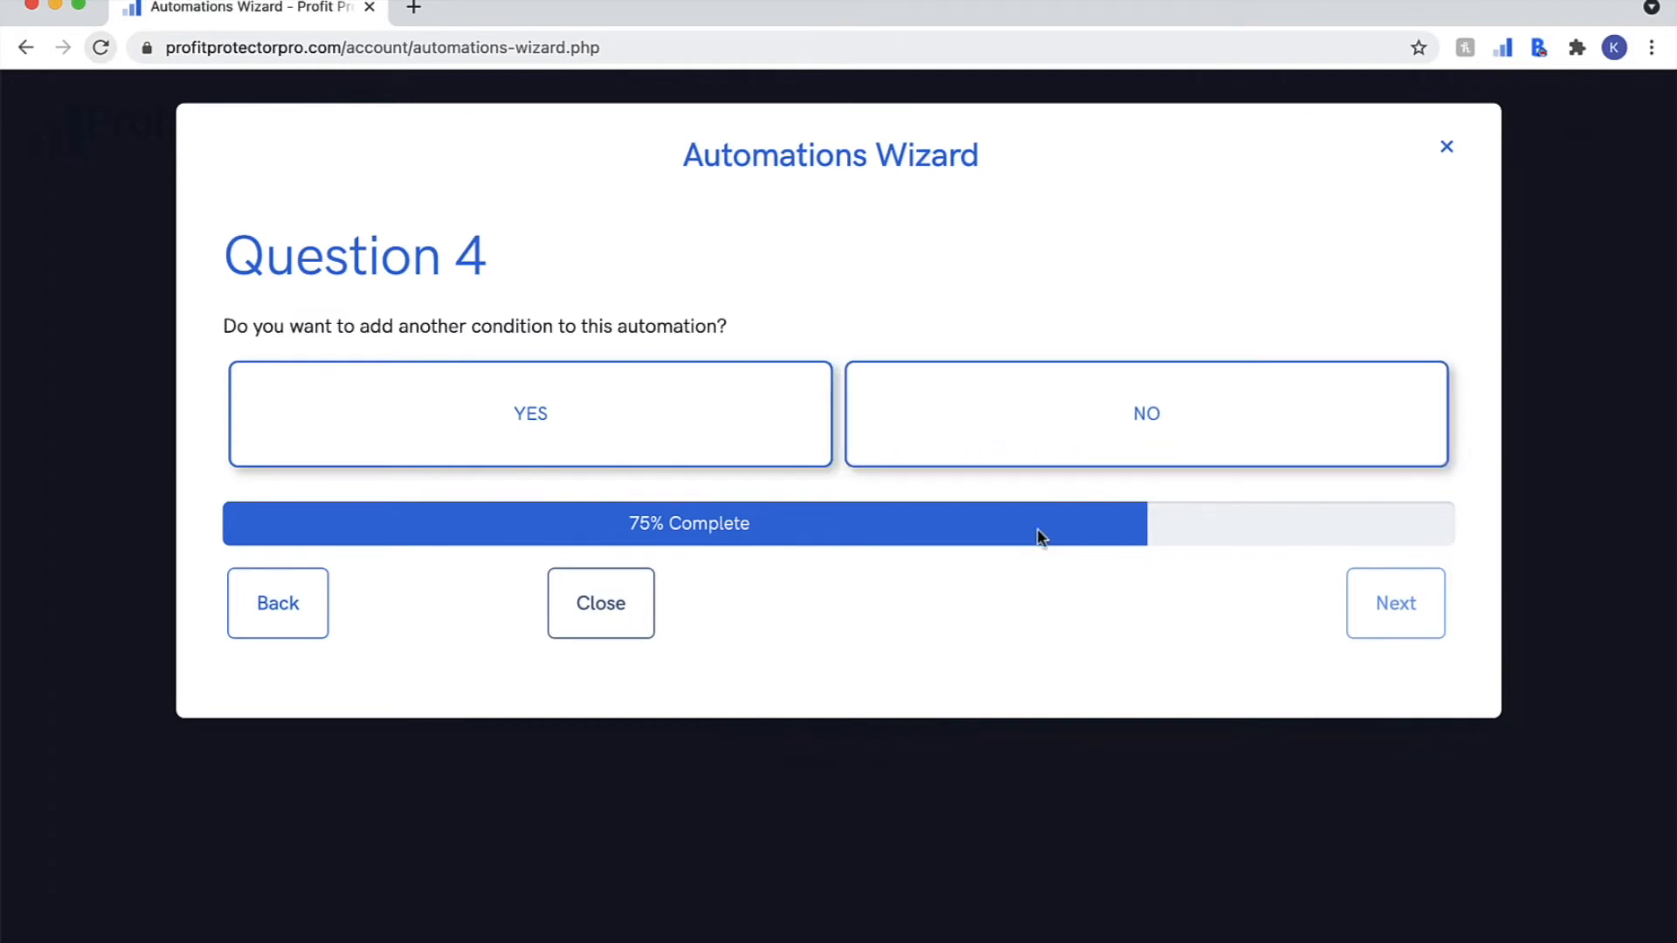
Step: Add a second condition that goes to Max when seller numbers increase to 10
left_click(646, 442)
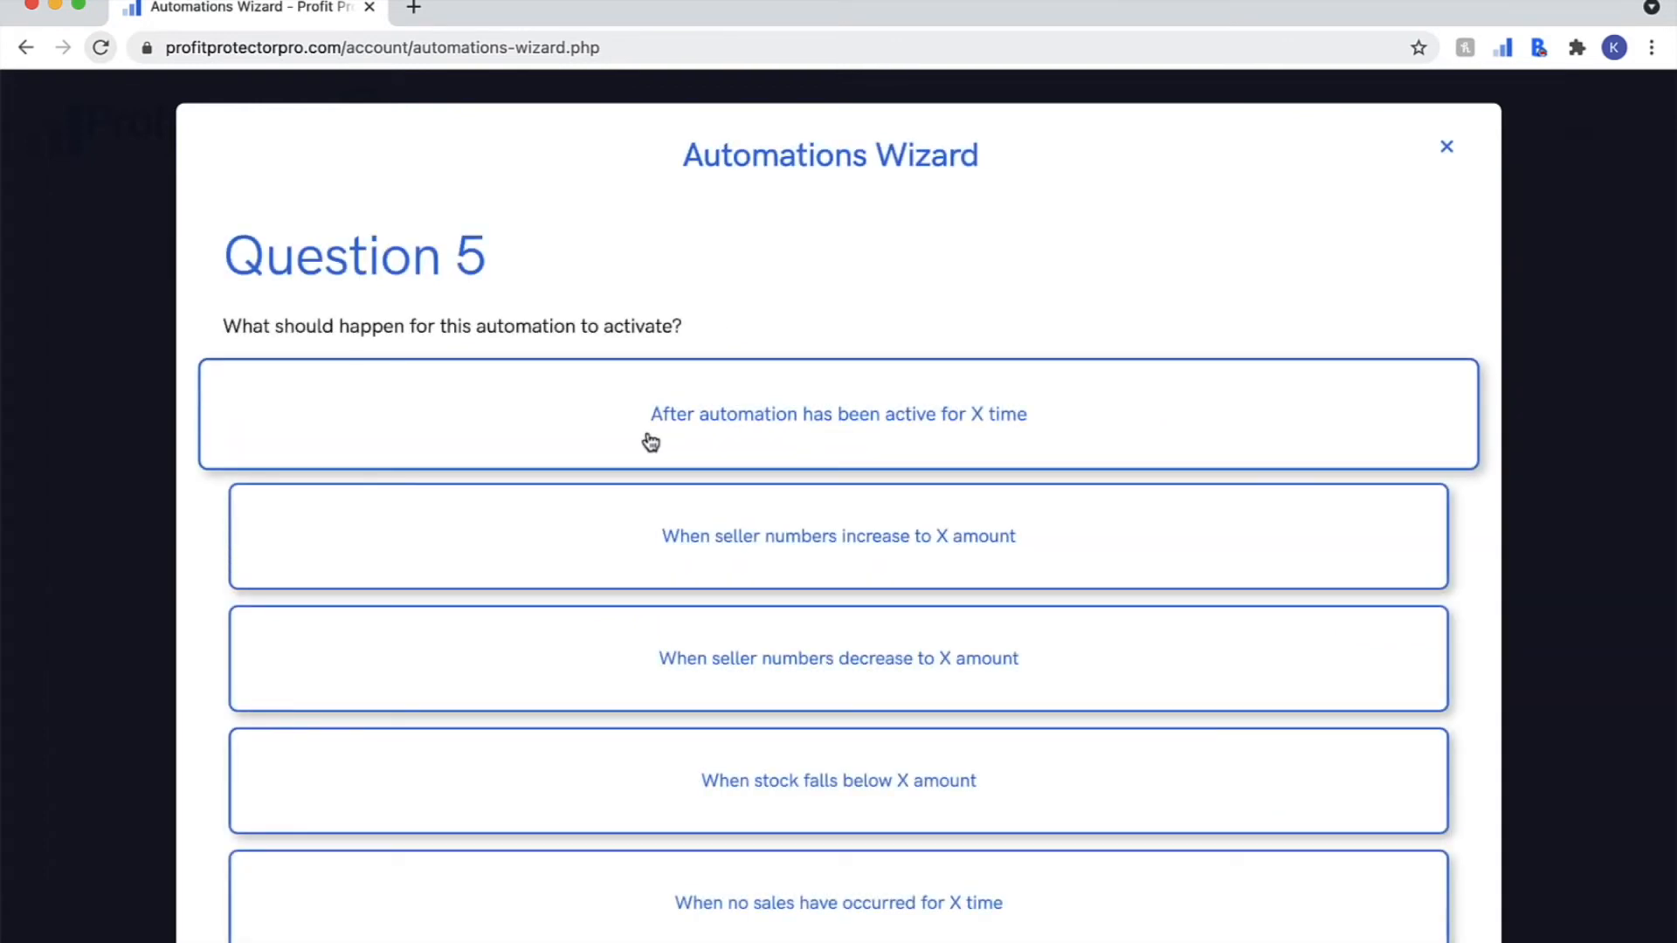
scroll(650, 442, "down", 2)
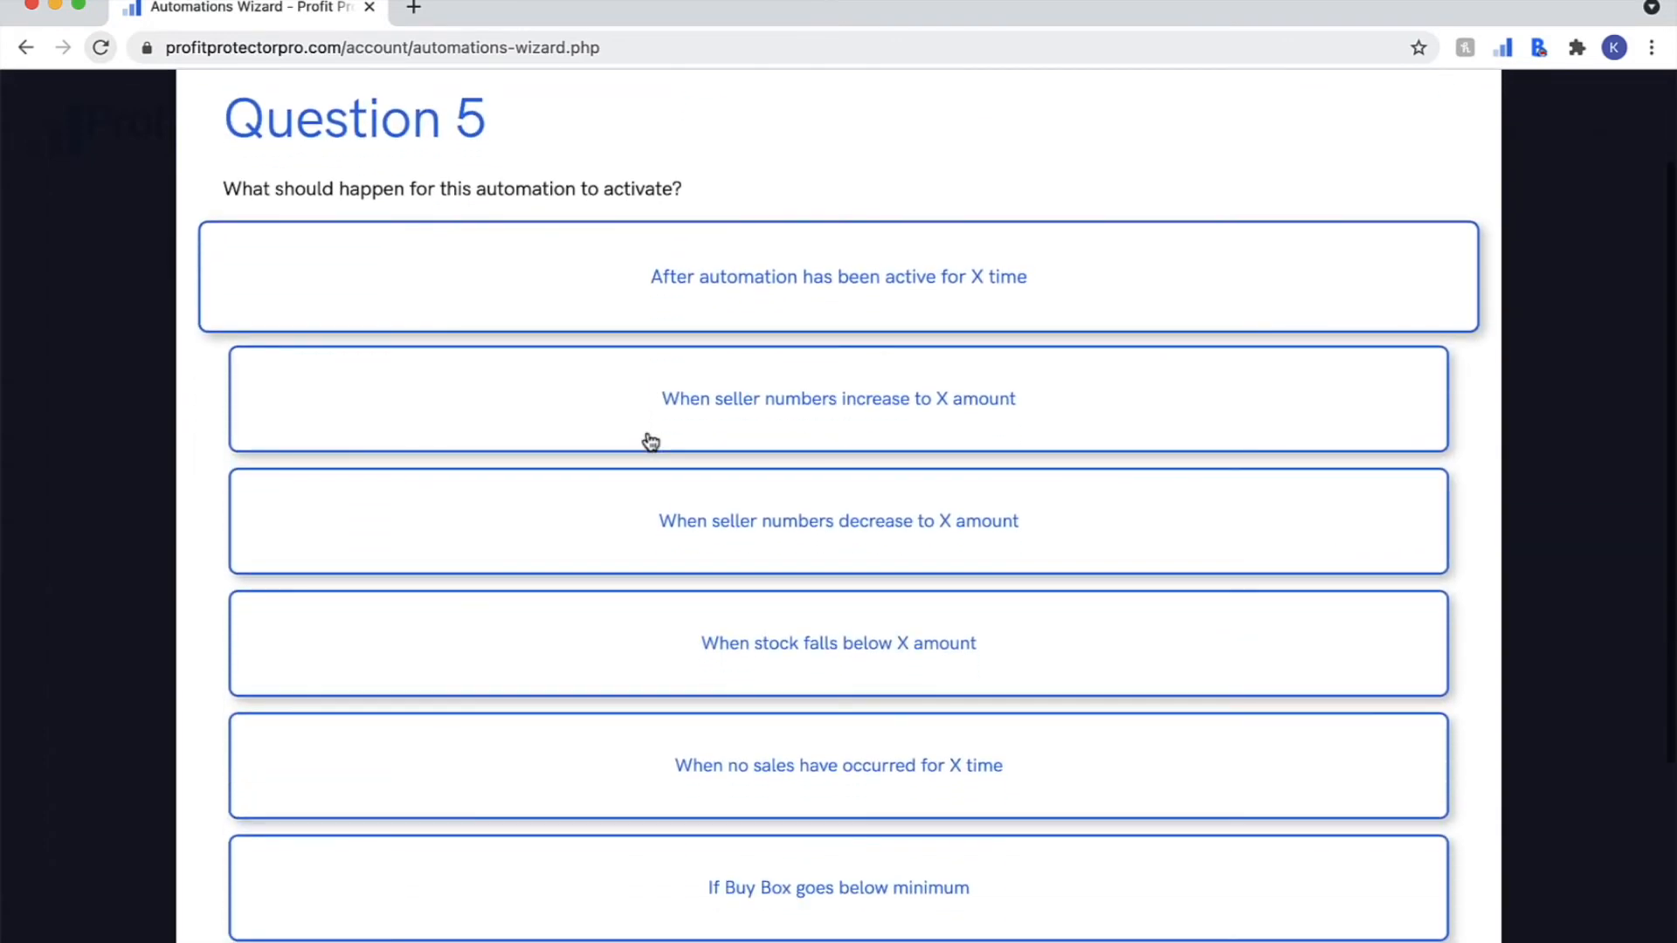
left_click(774, 407)
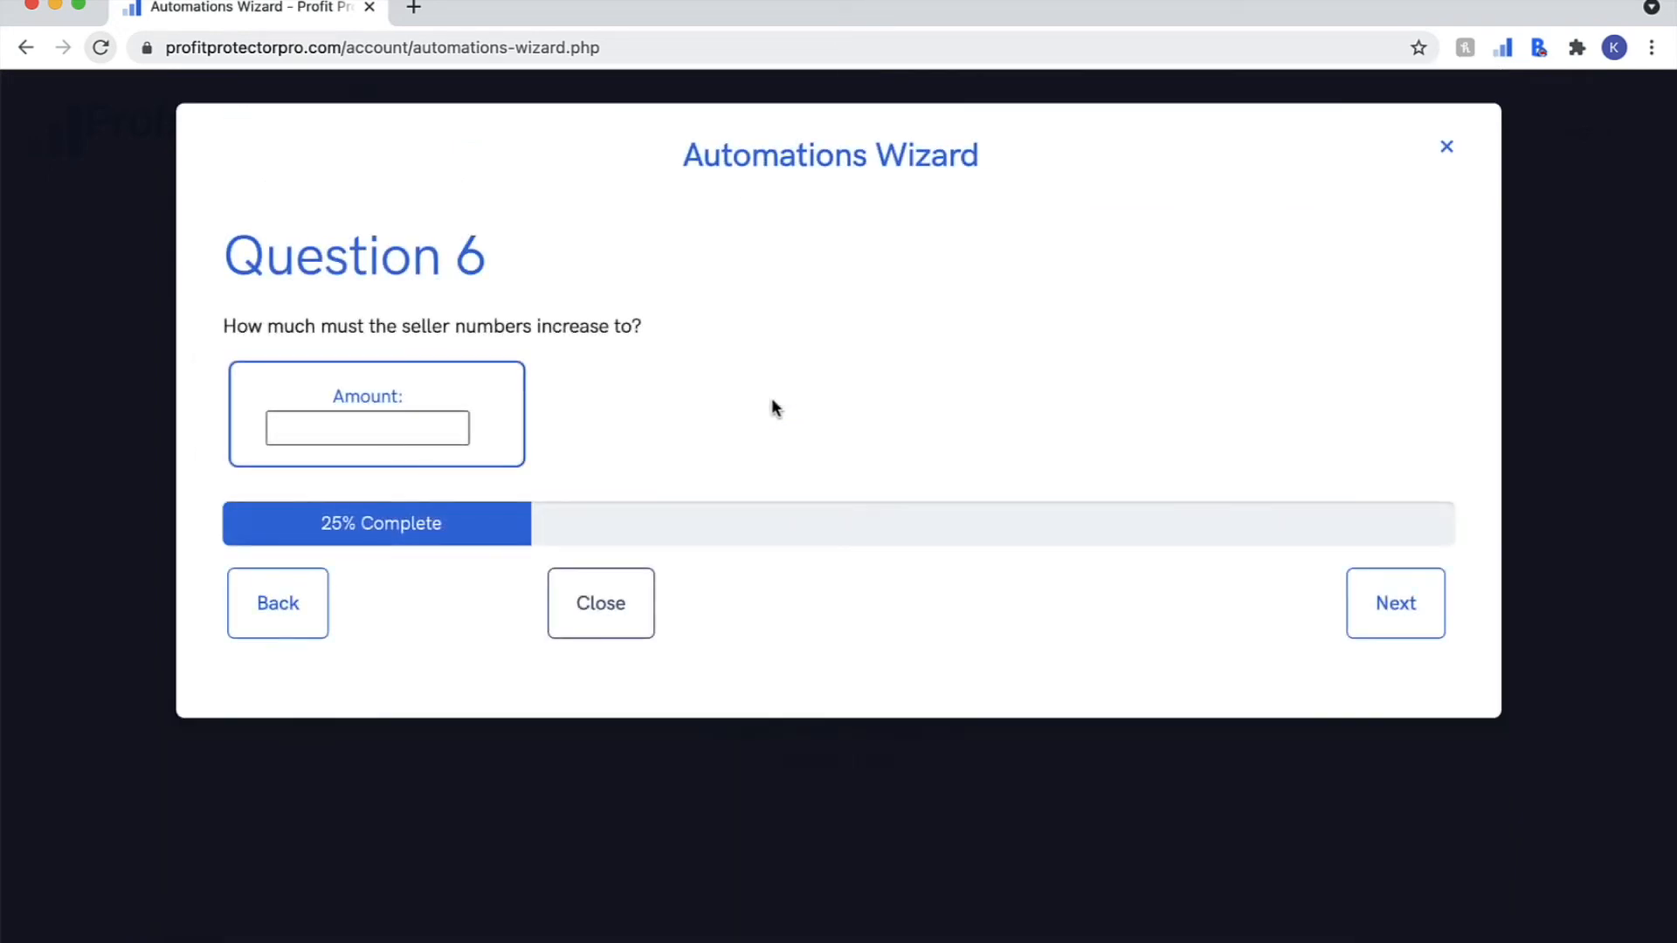
left_click(456, 430)
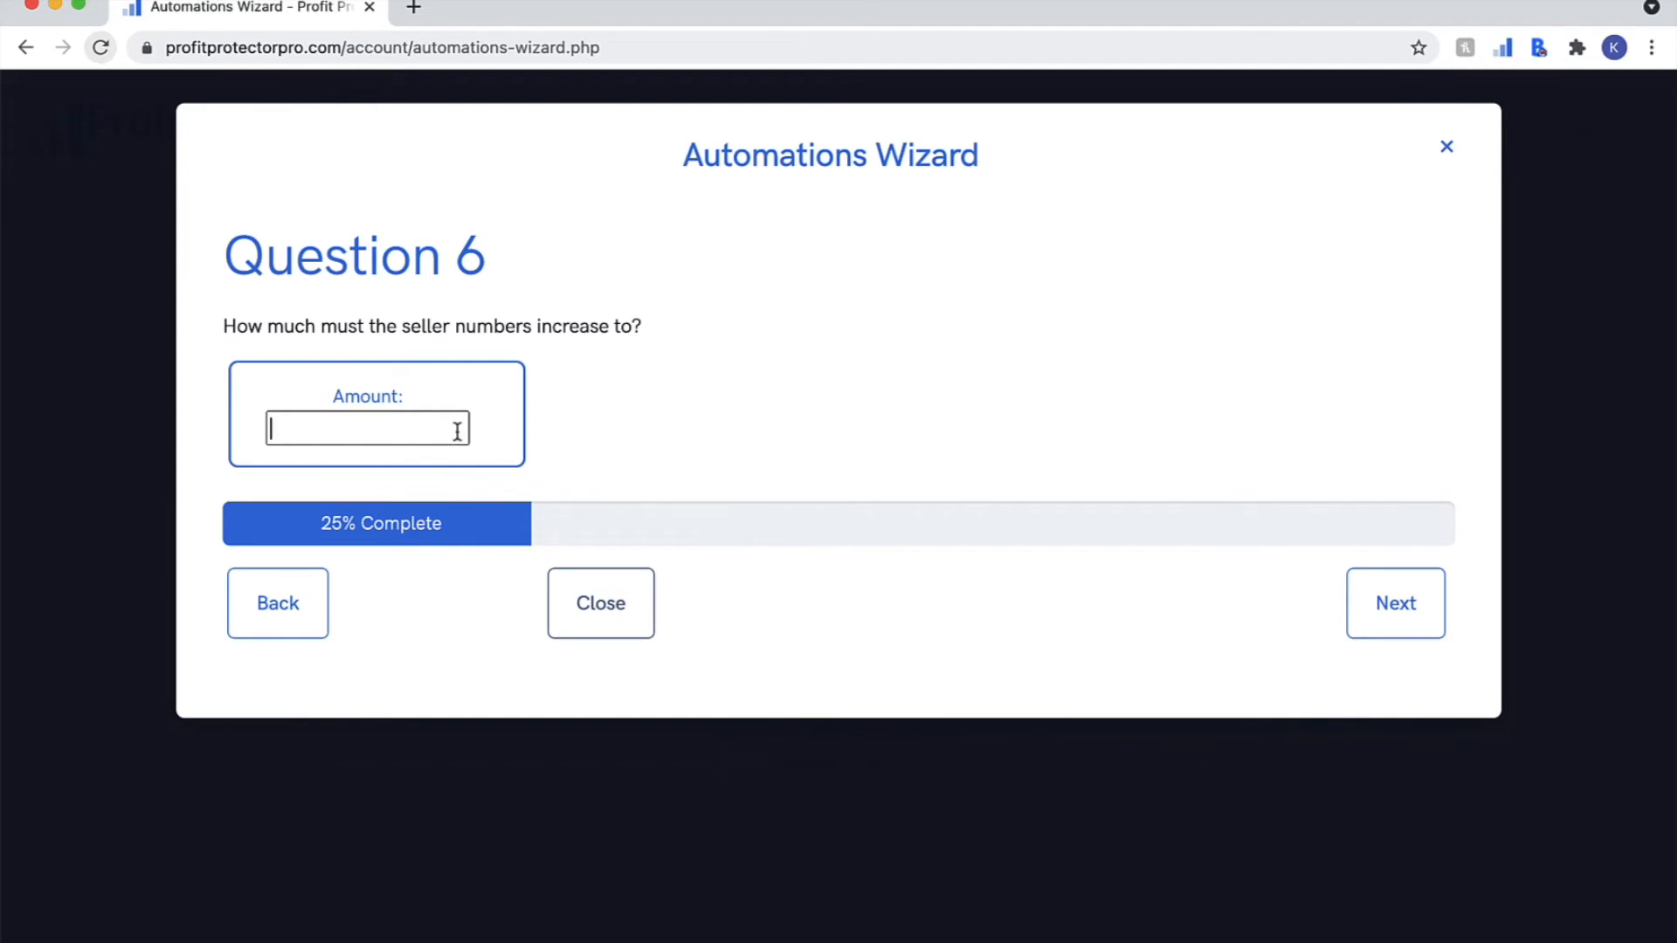
type("10")
left_click(1298, 458)
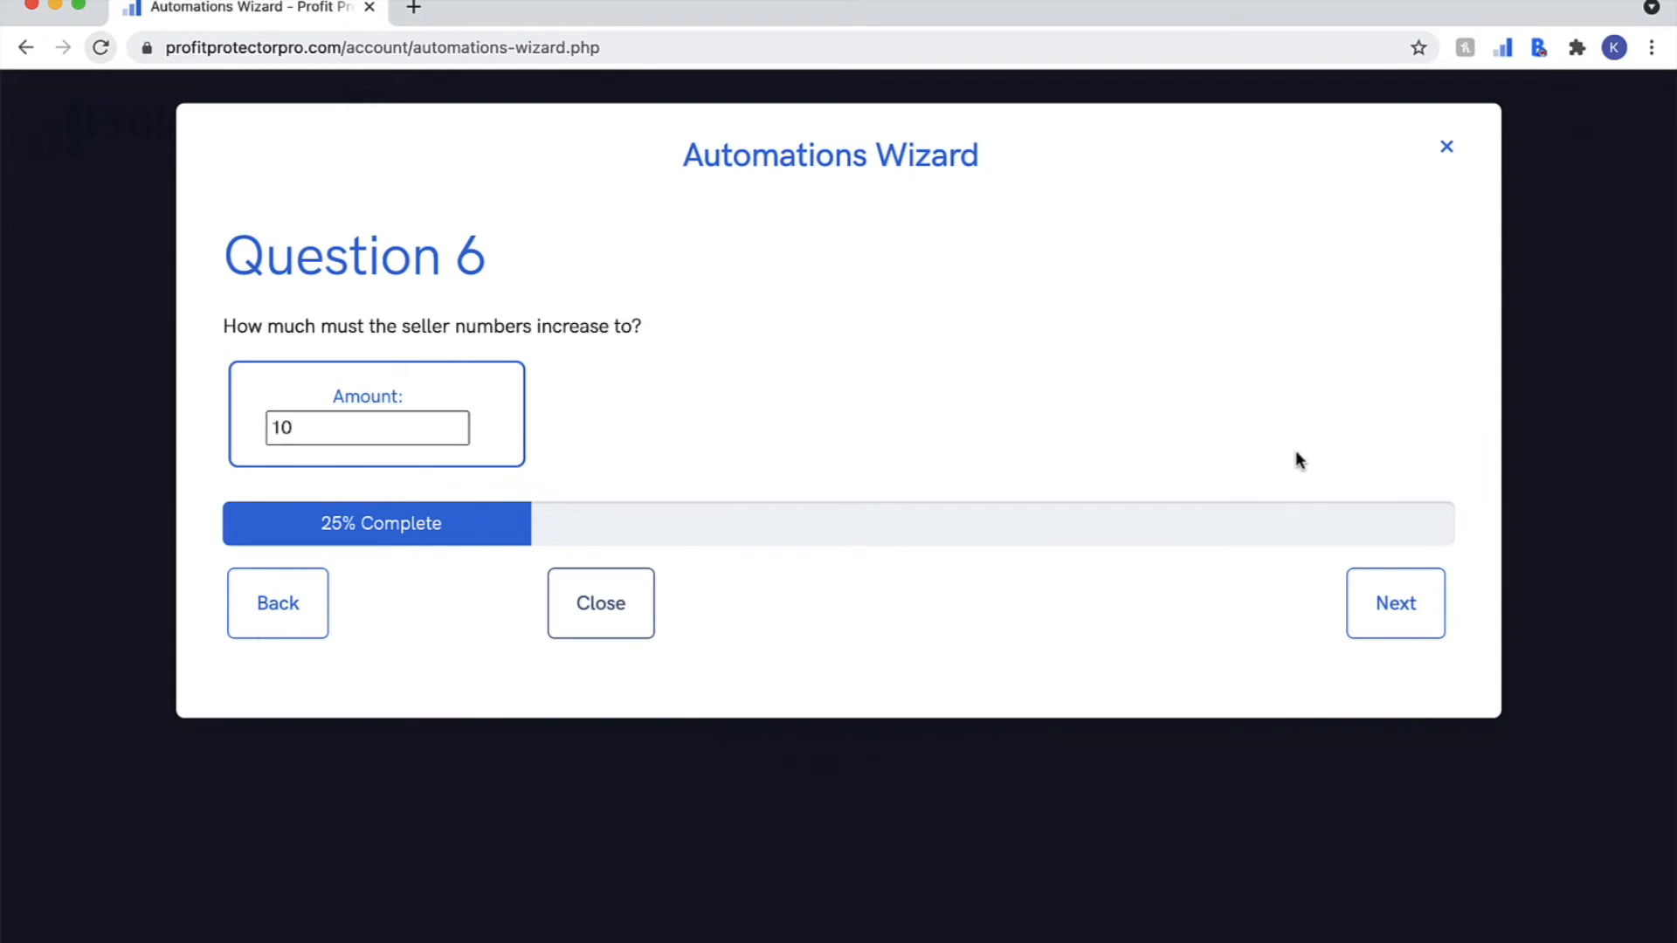
left_click(1376, 594)
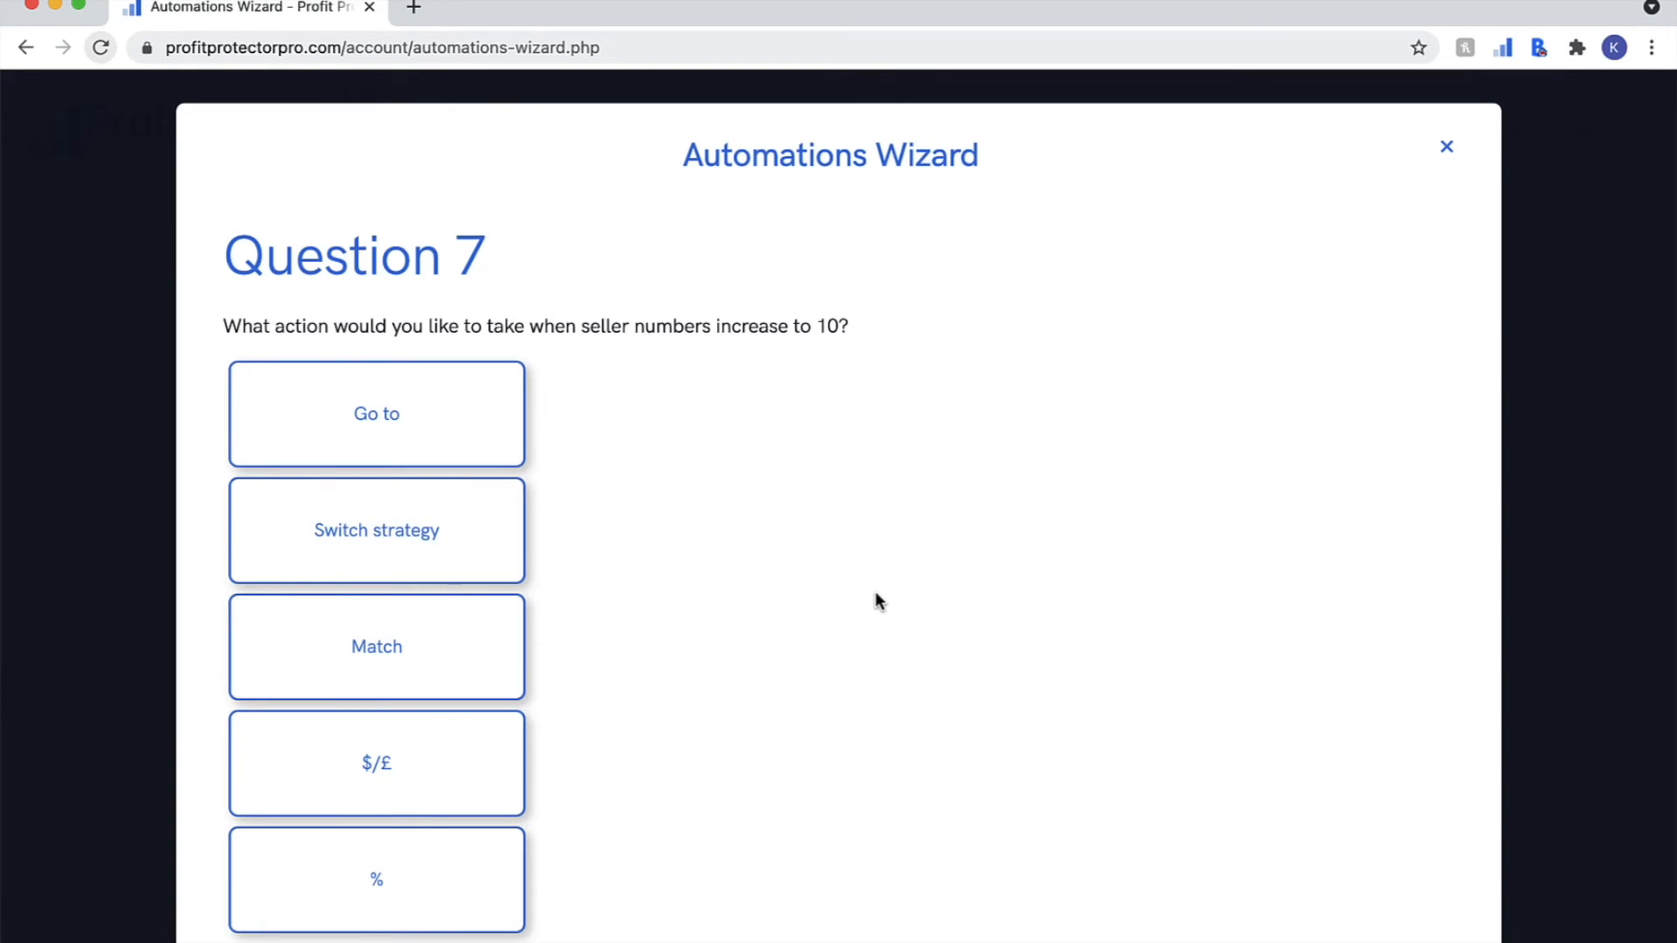
left_click(463, 419)
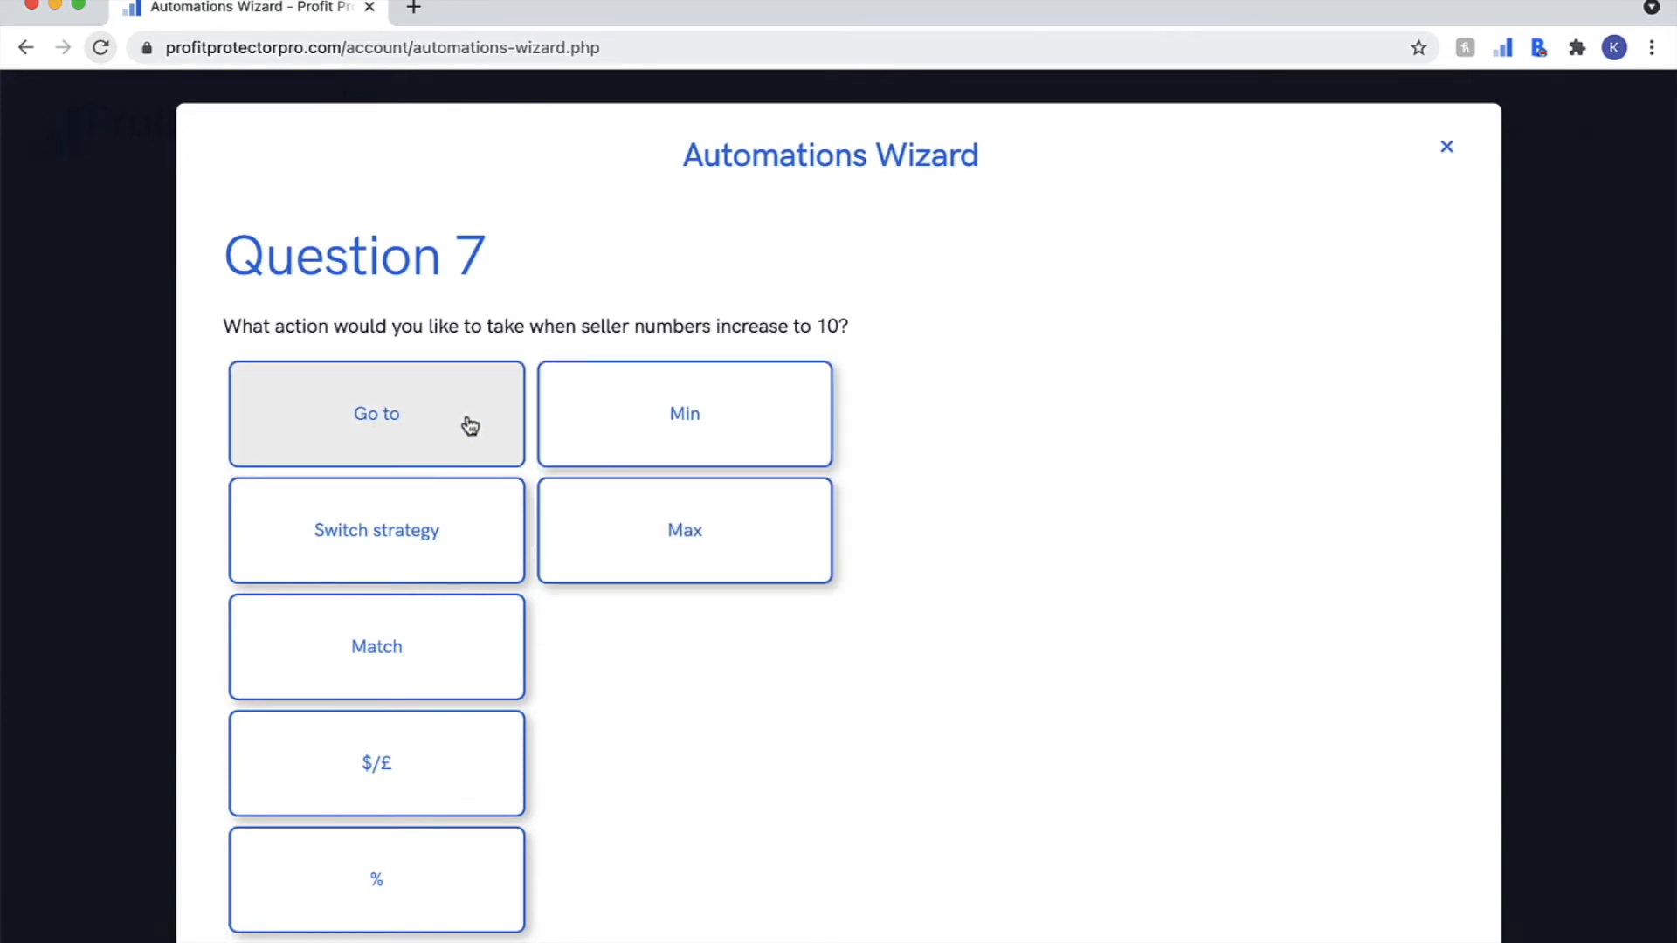
left_click(640, 548)
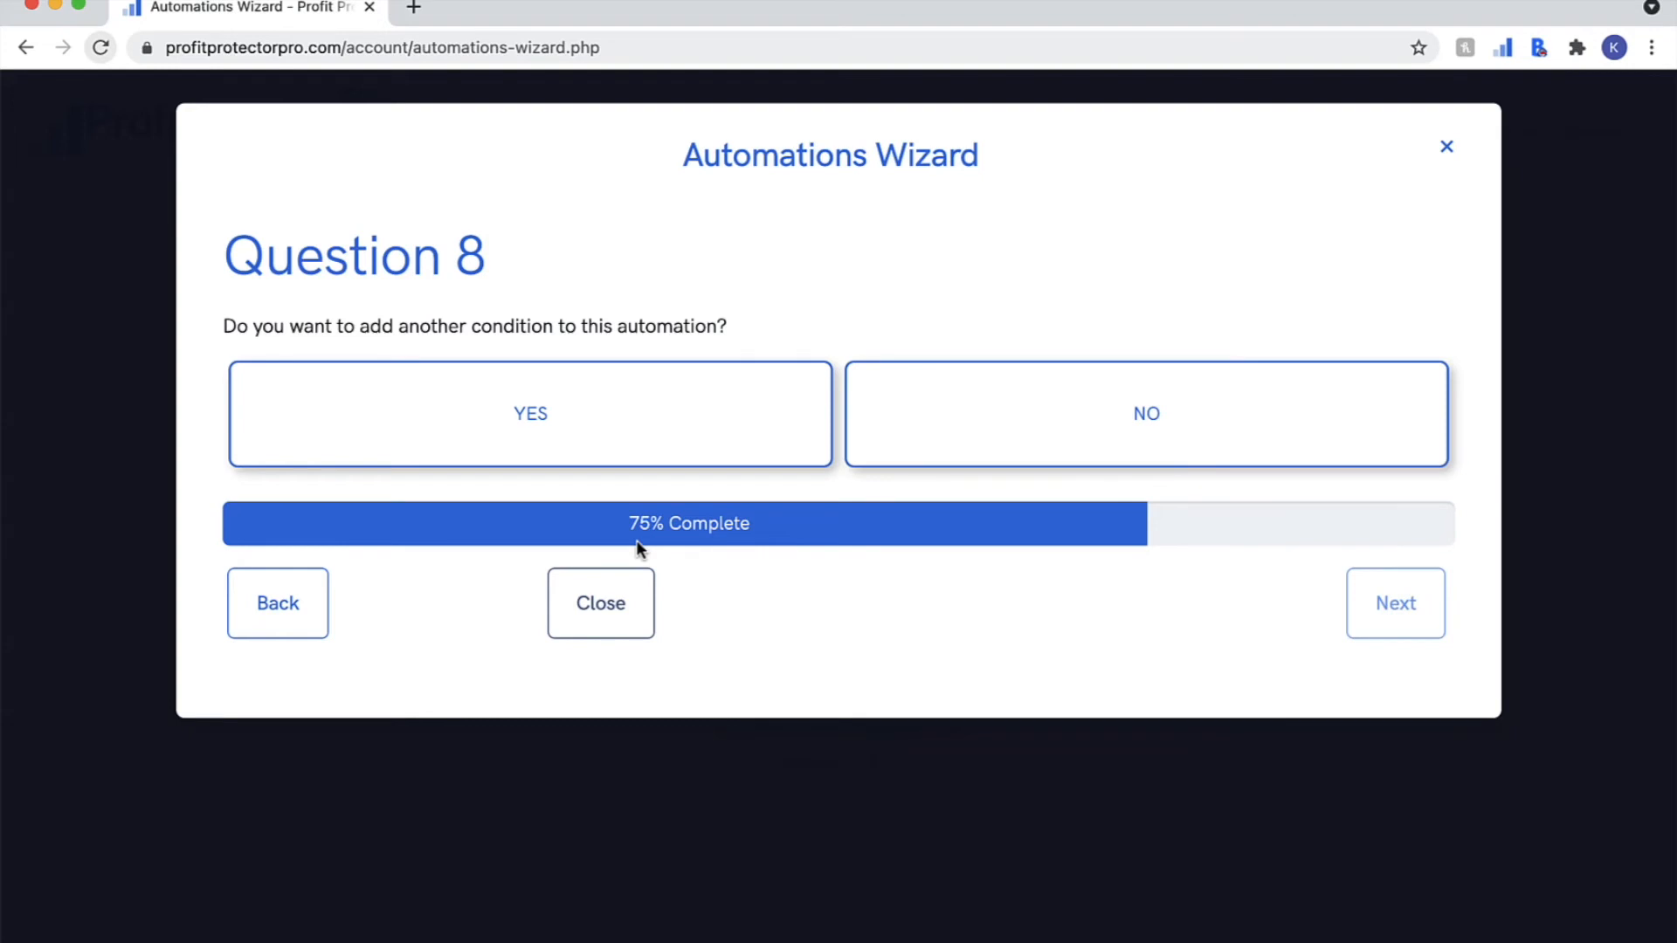
Step: Add another condition to the automation that activates when stock falls below 3, and continue to its action question
left_click(648, 431)
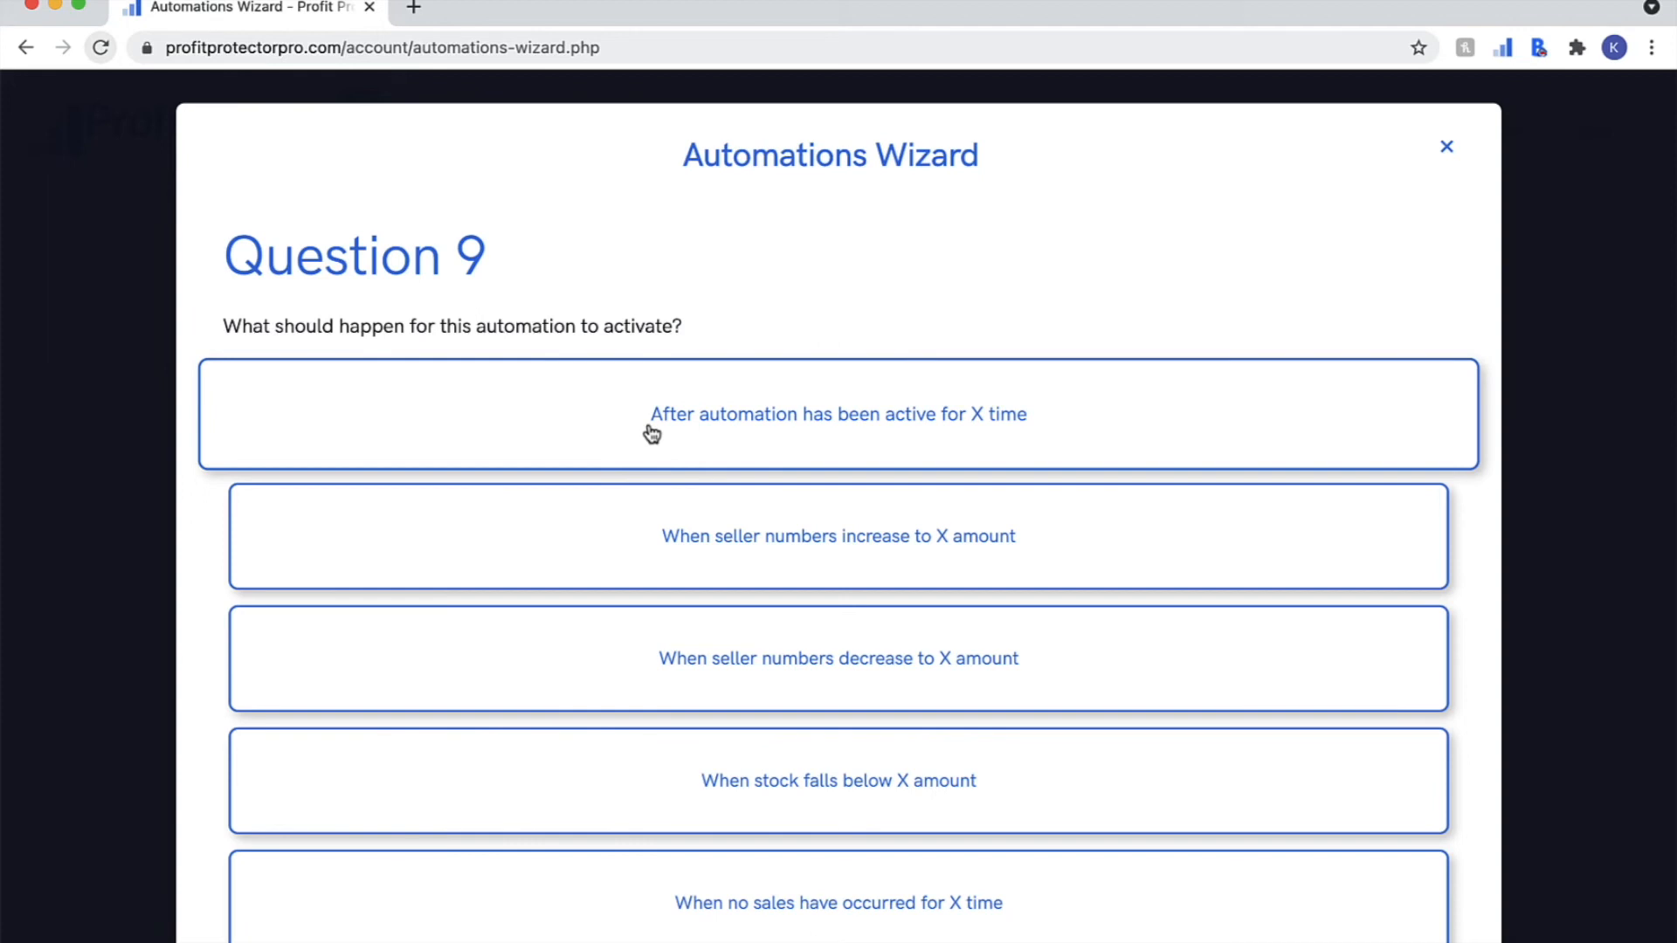
scroll(830, 734, "down", 2)
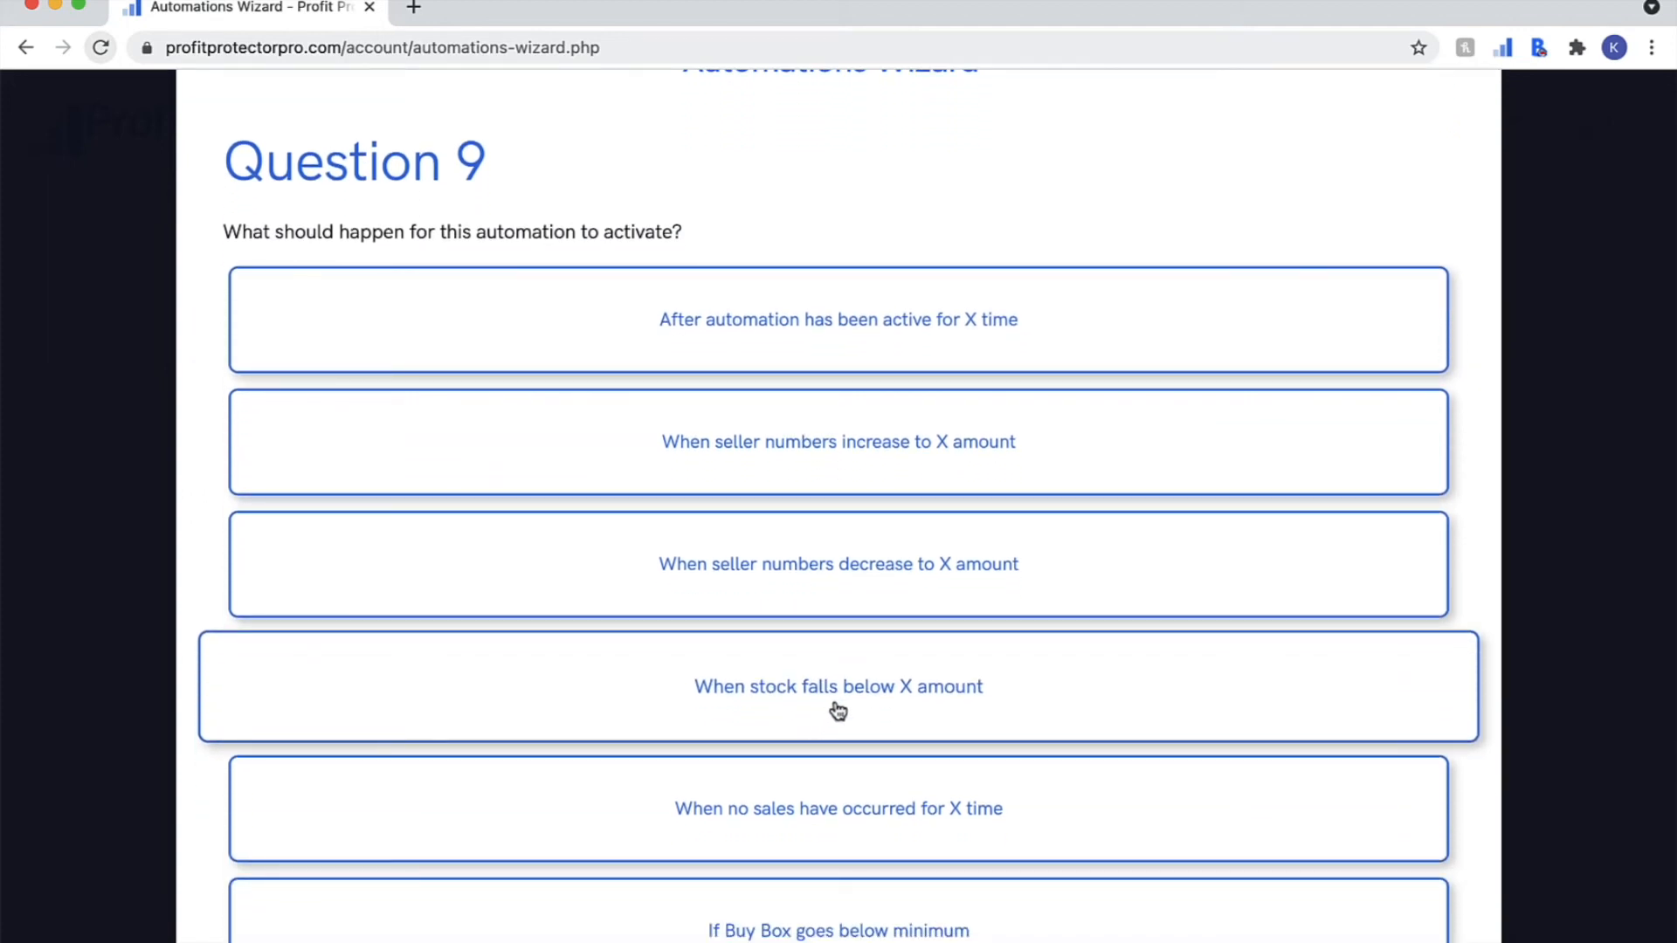
left_click(837, 711)
left_click(434, 437)
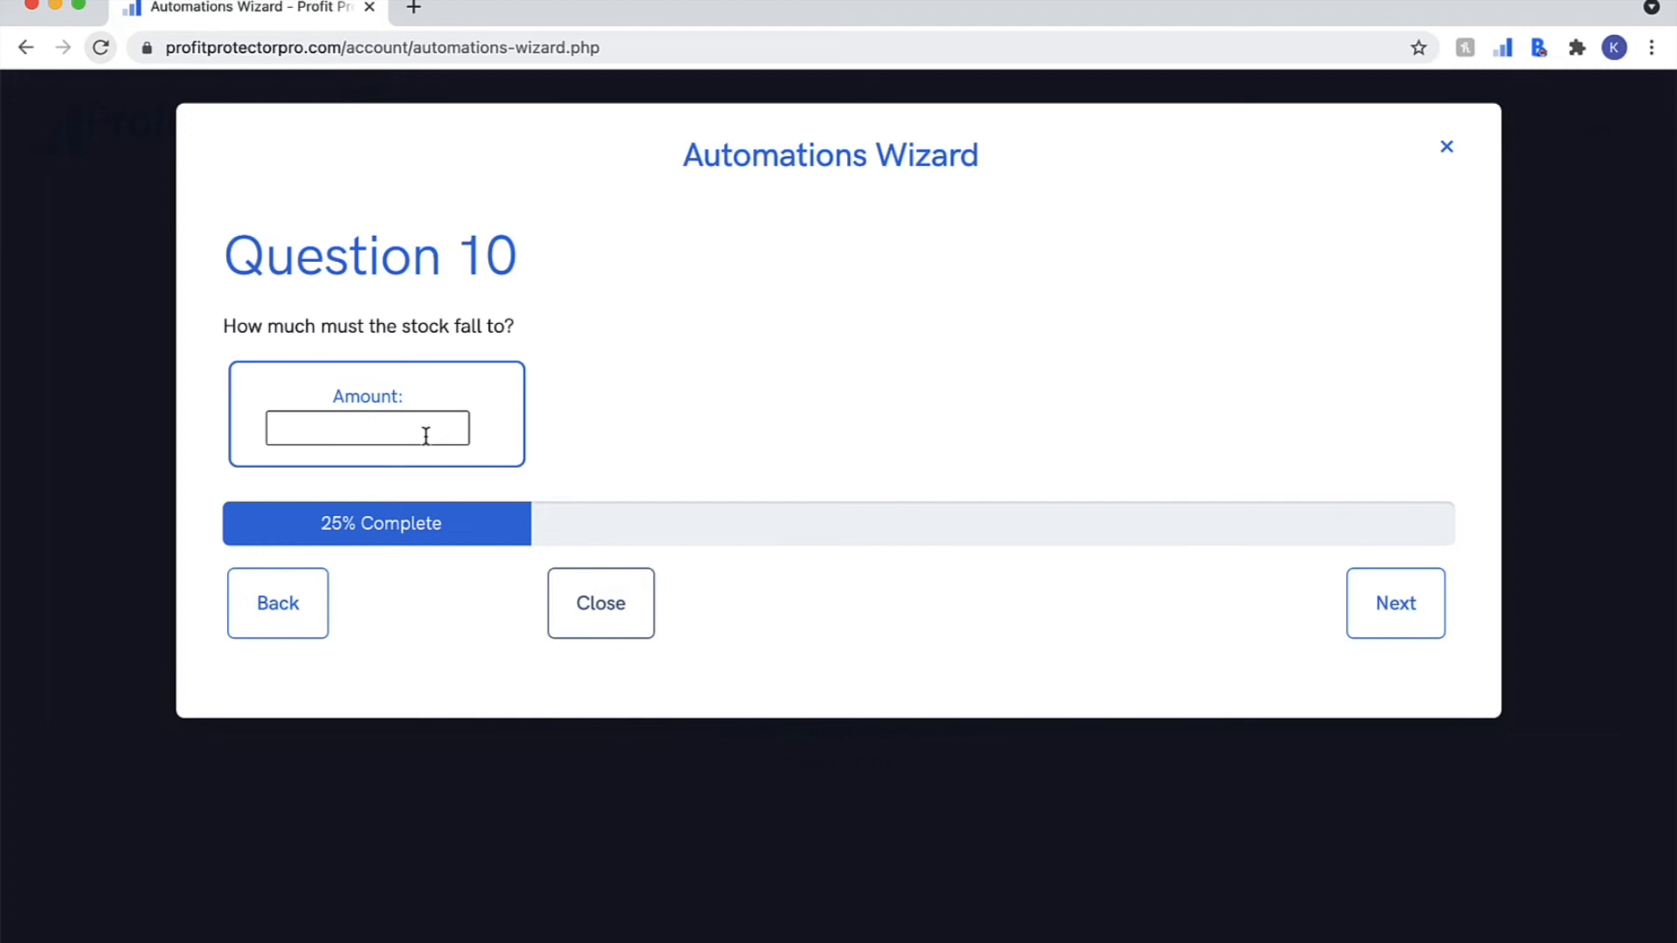
type("3")
left_click(1372, 602)
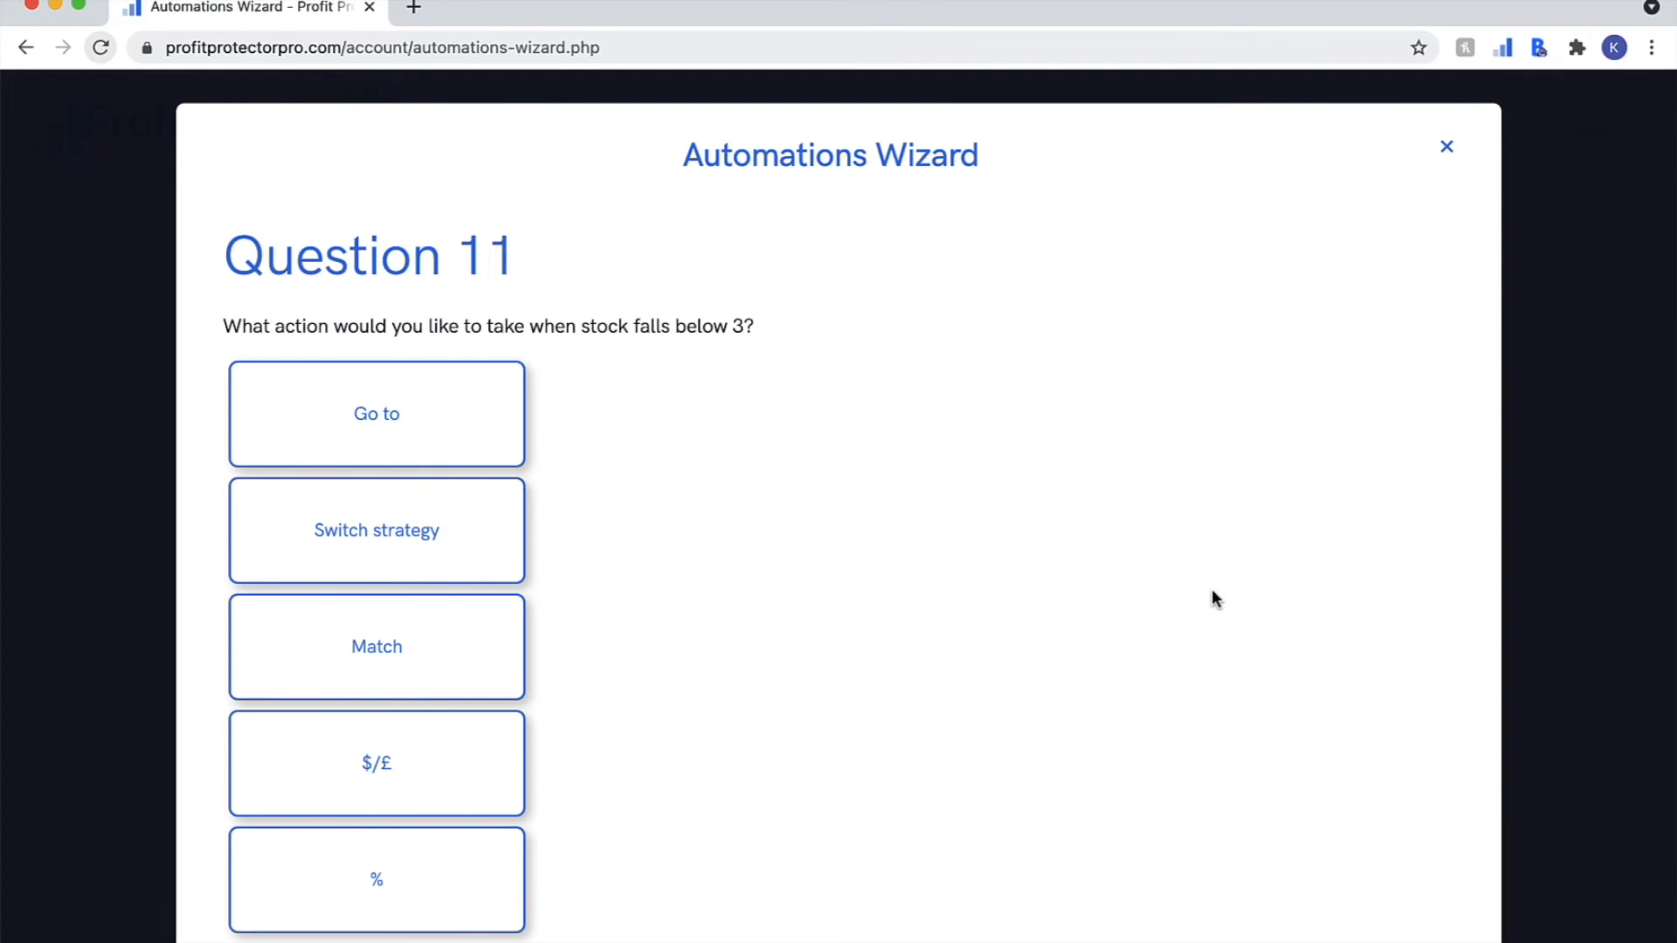
Step: Set the low-stock action to switch strategy to the FBA Algorithmic Strategy Super Aggressive Dominator
left_click(442, 565)
left_click(608, 454)
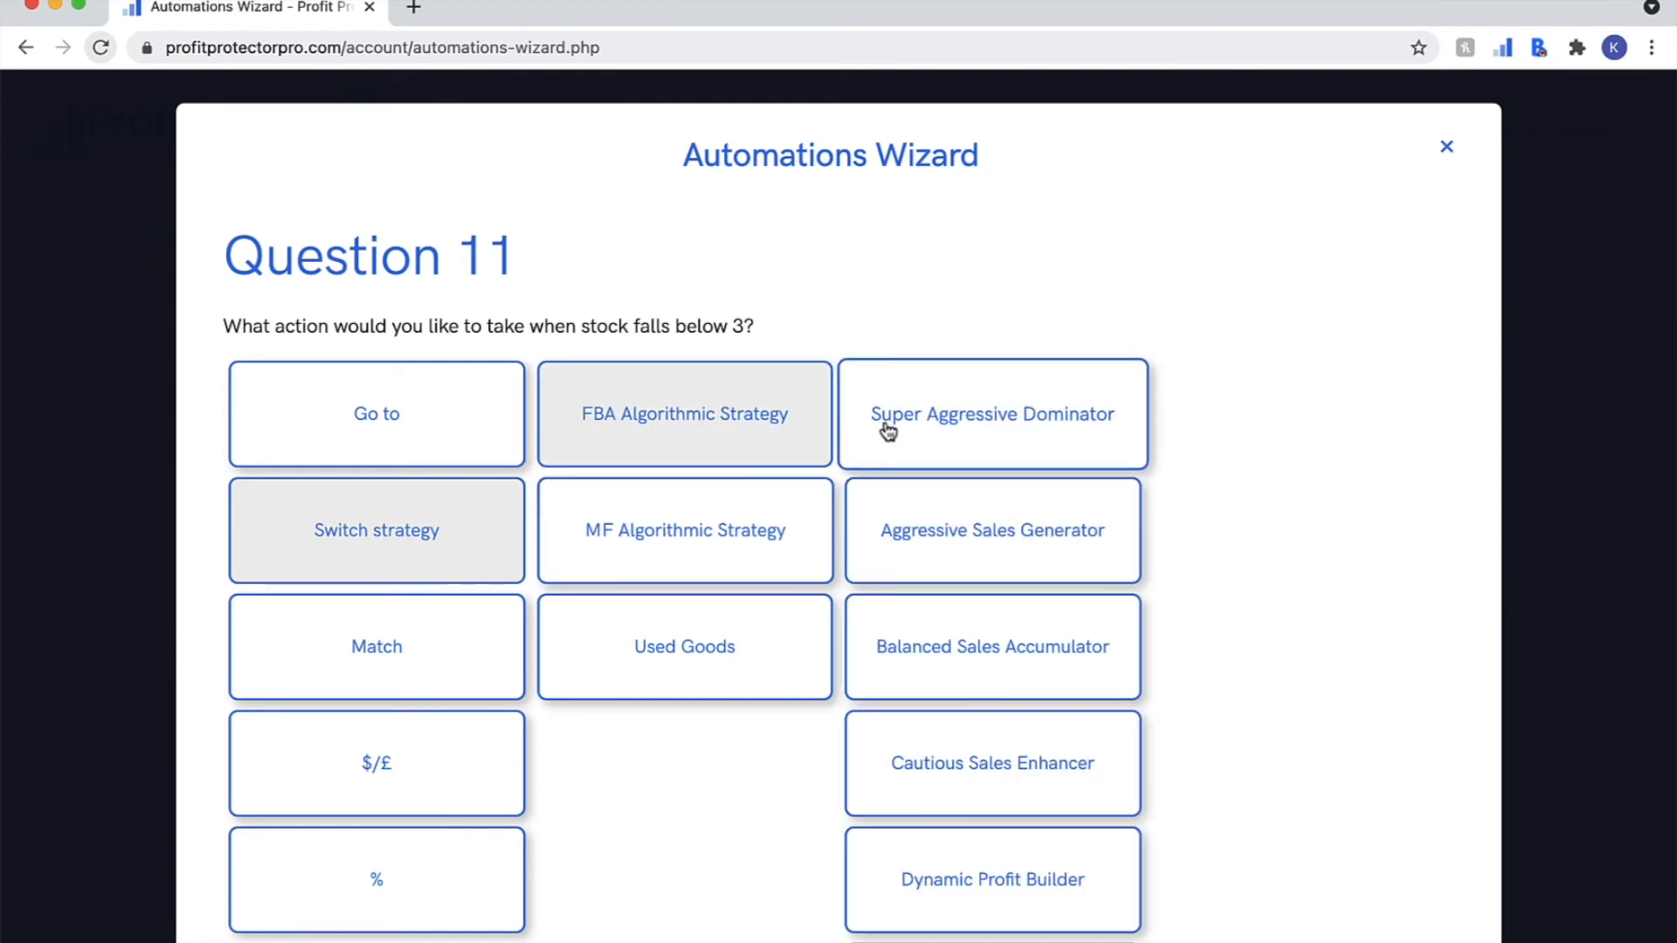
left_click(891, 431)
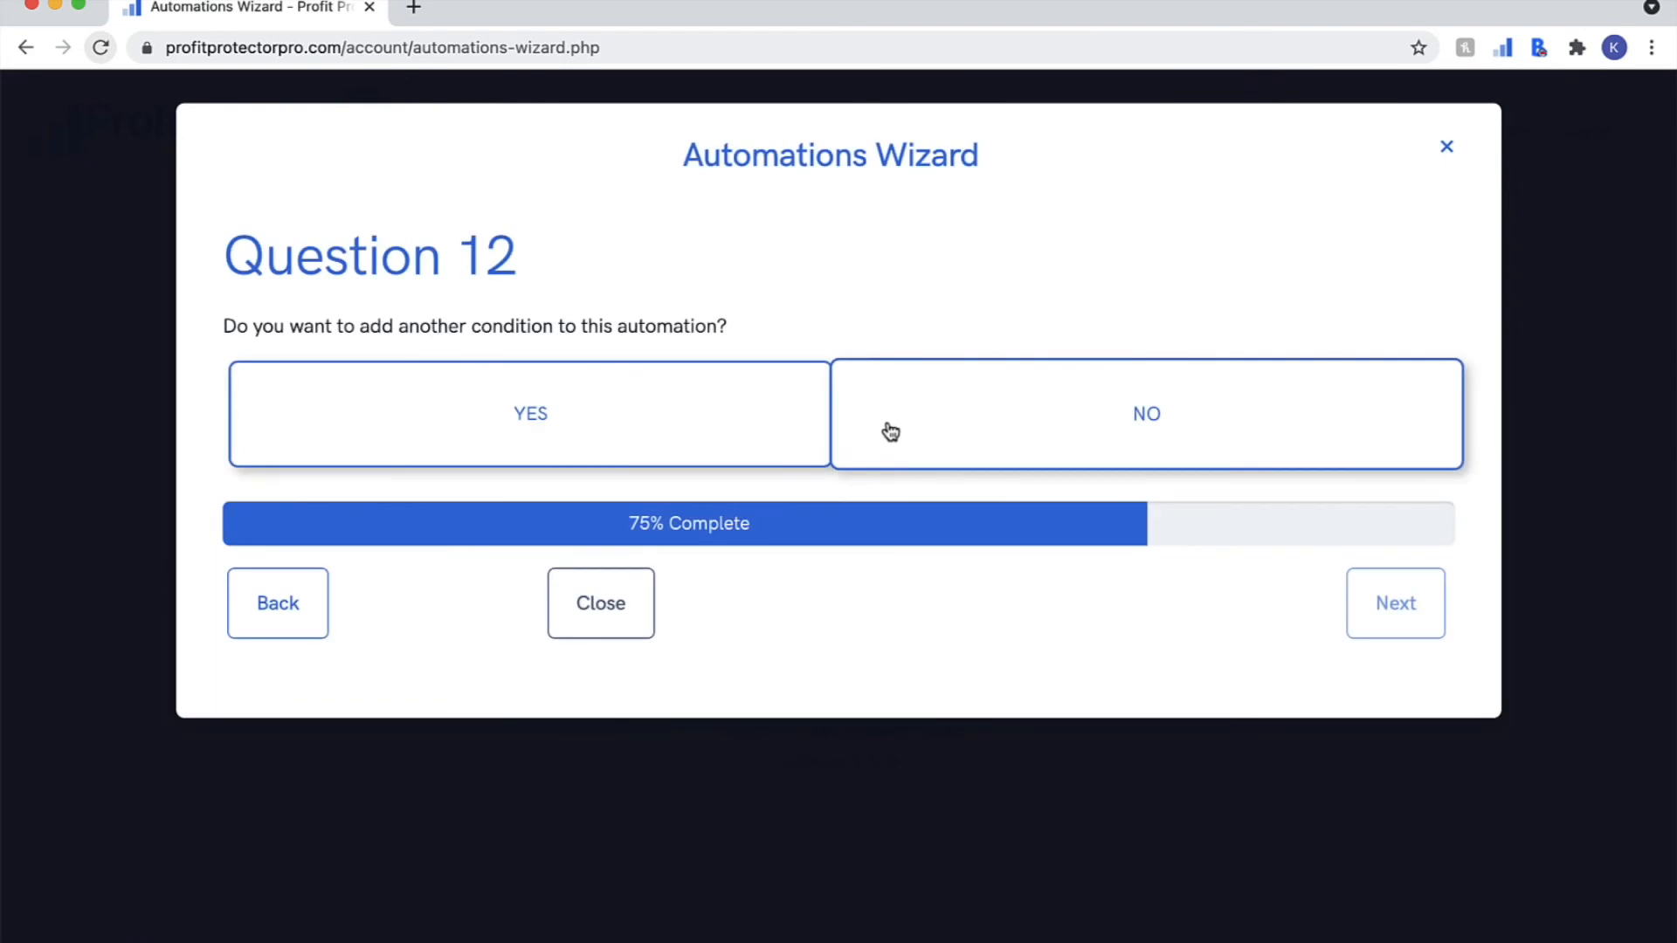
Step: Decline adding further conditions and name the automation "Automation 10"
left_click(932, 430)
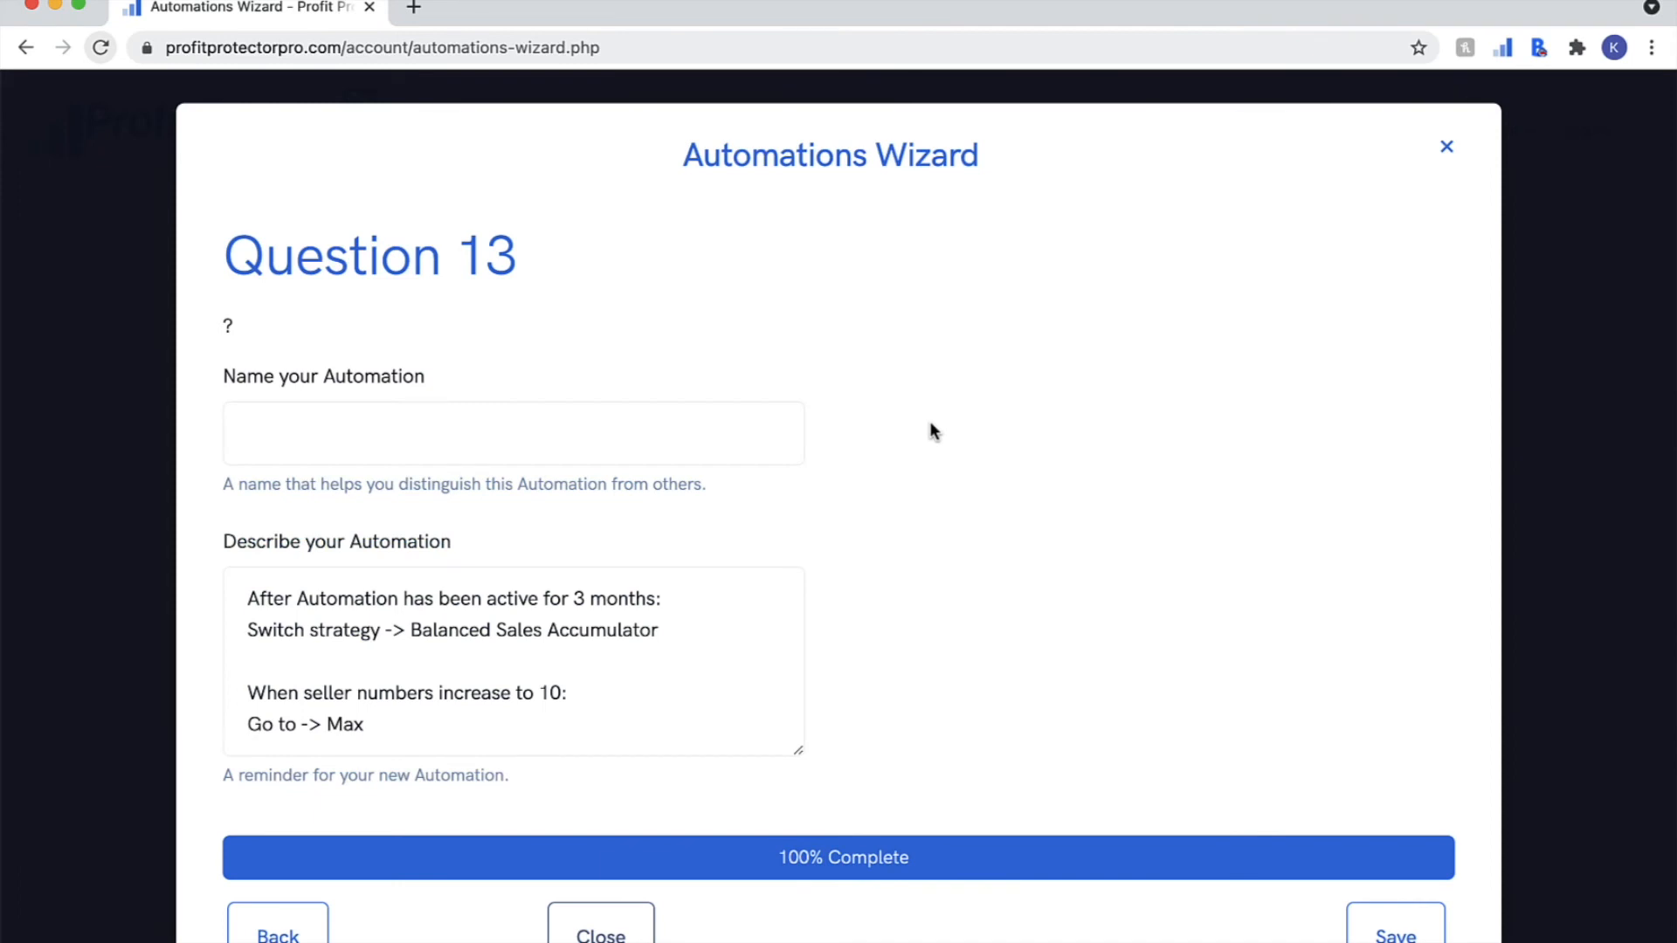
scroll(932, 429, "down", 2)
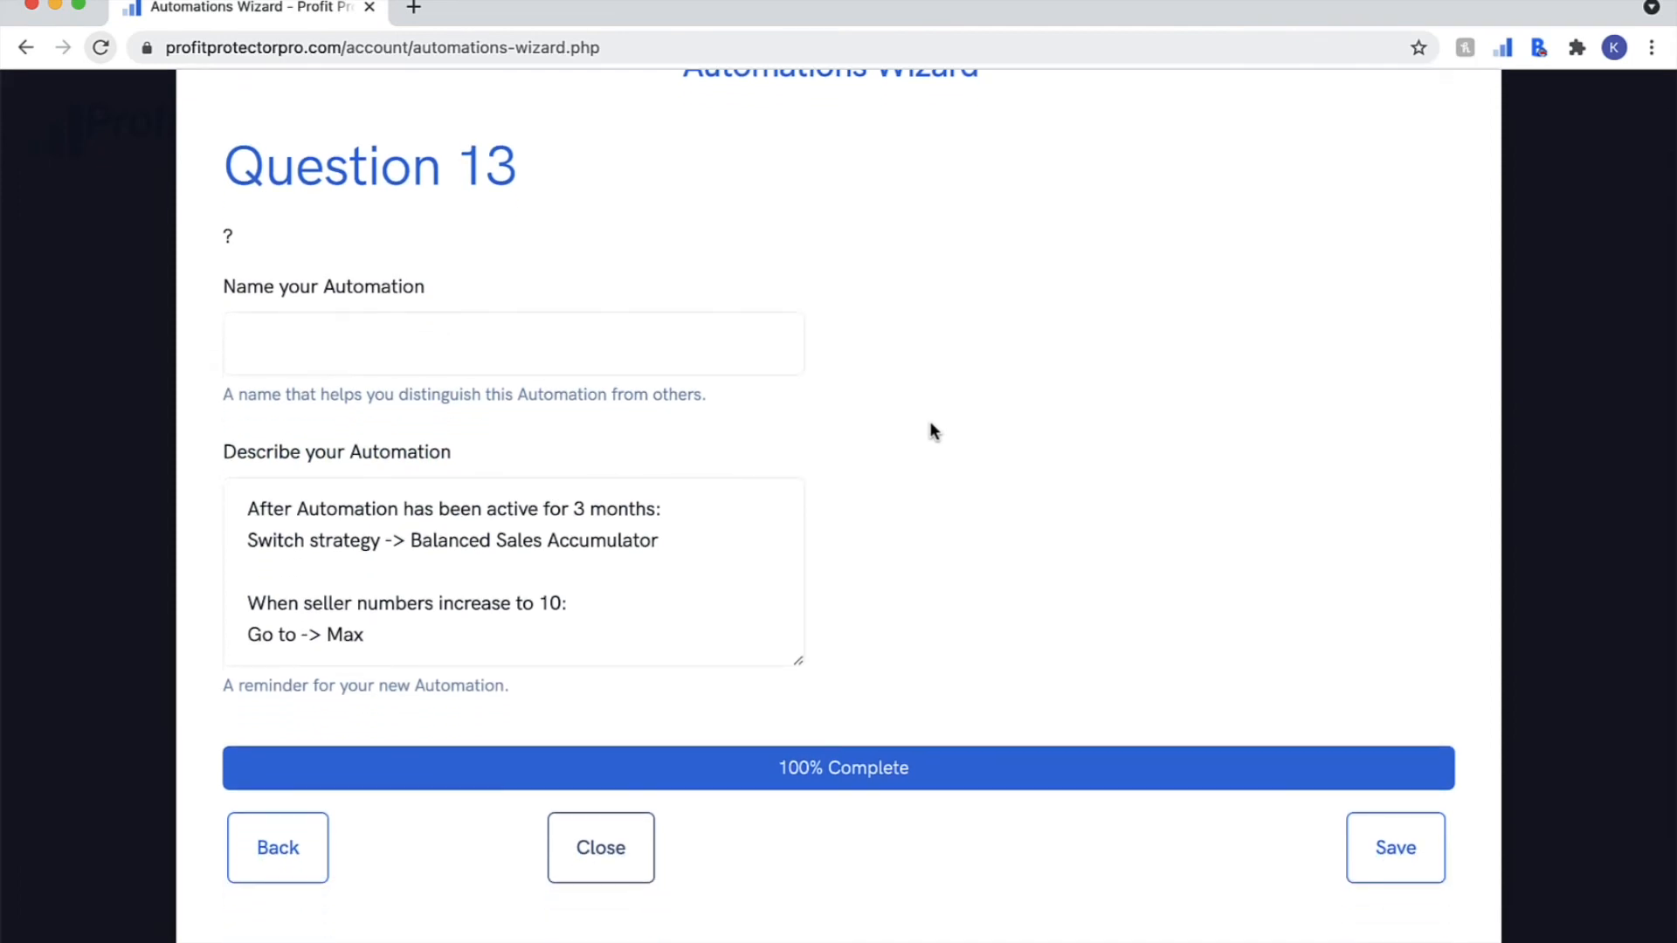
left_click(532, 327)
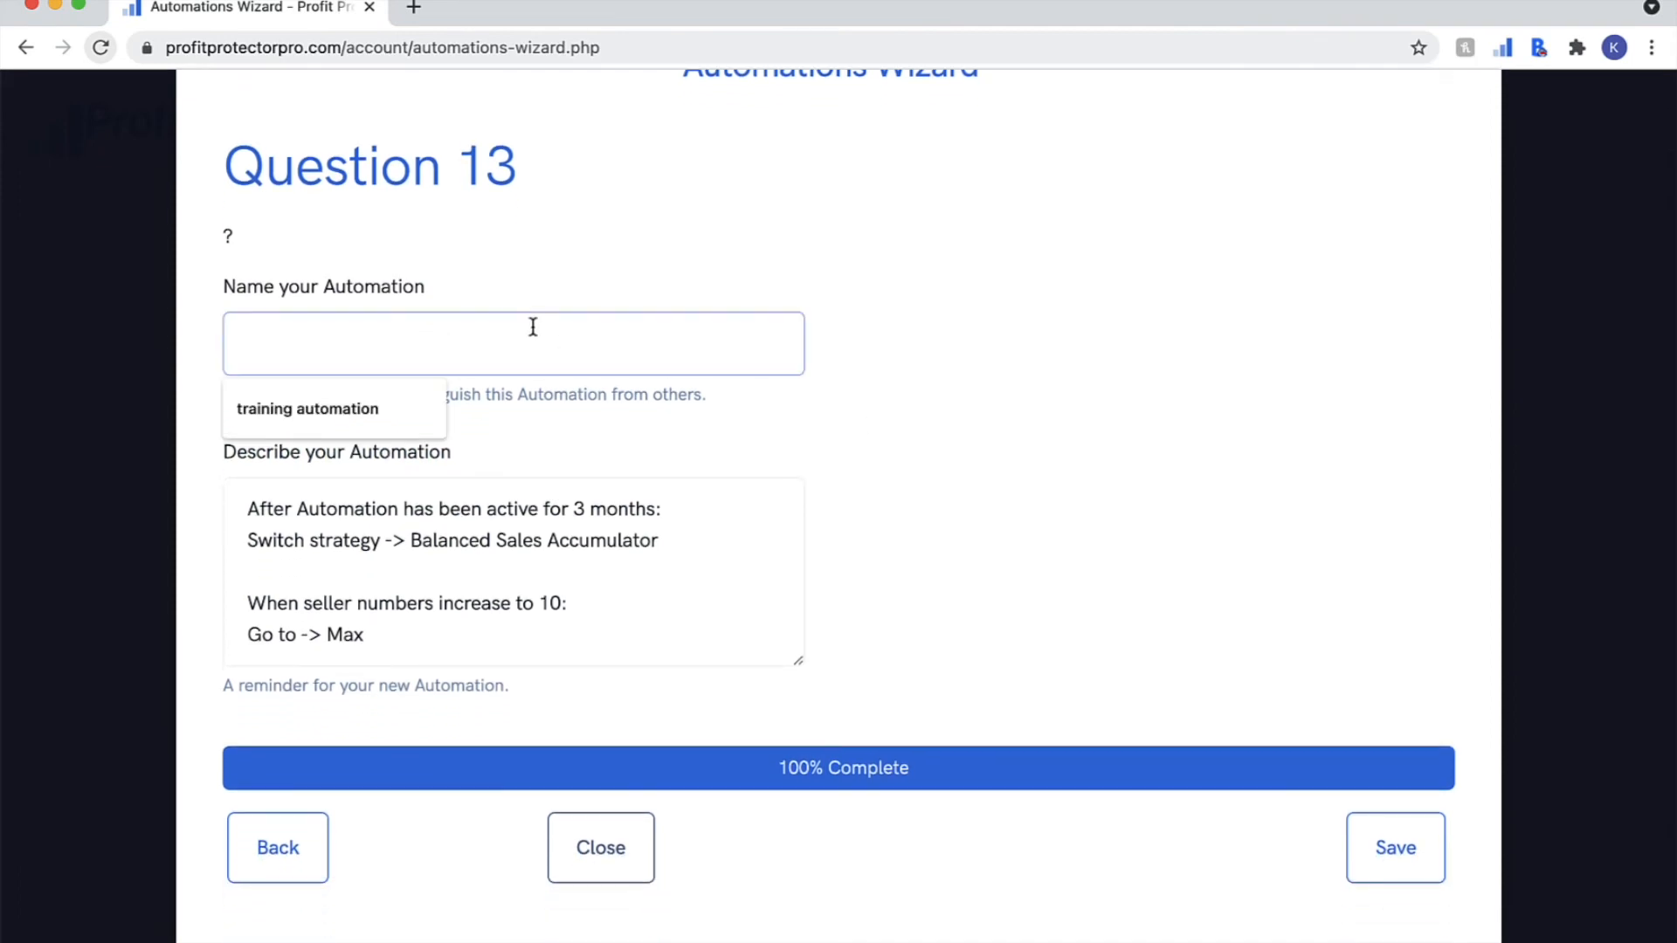
type("Automati")
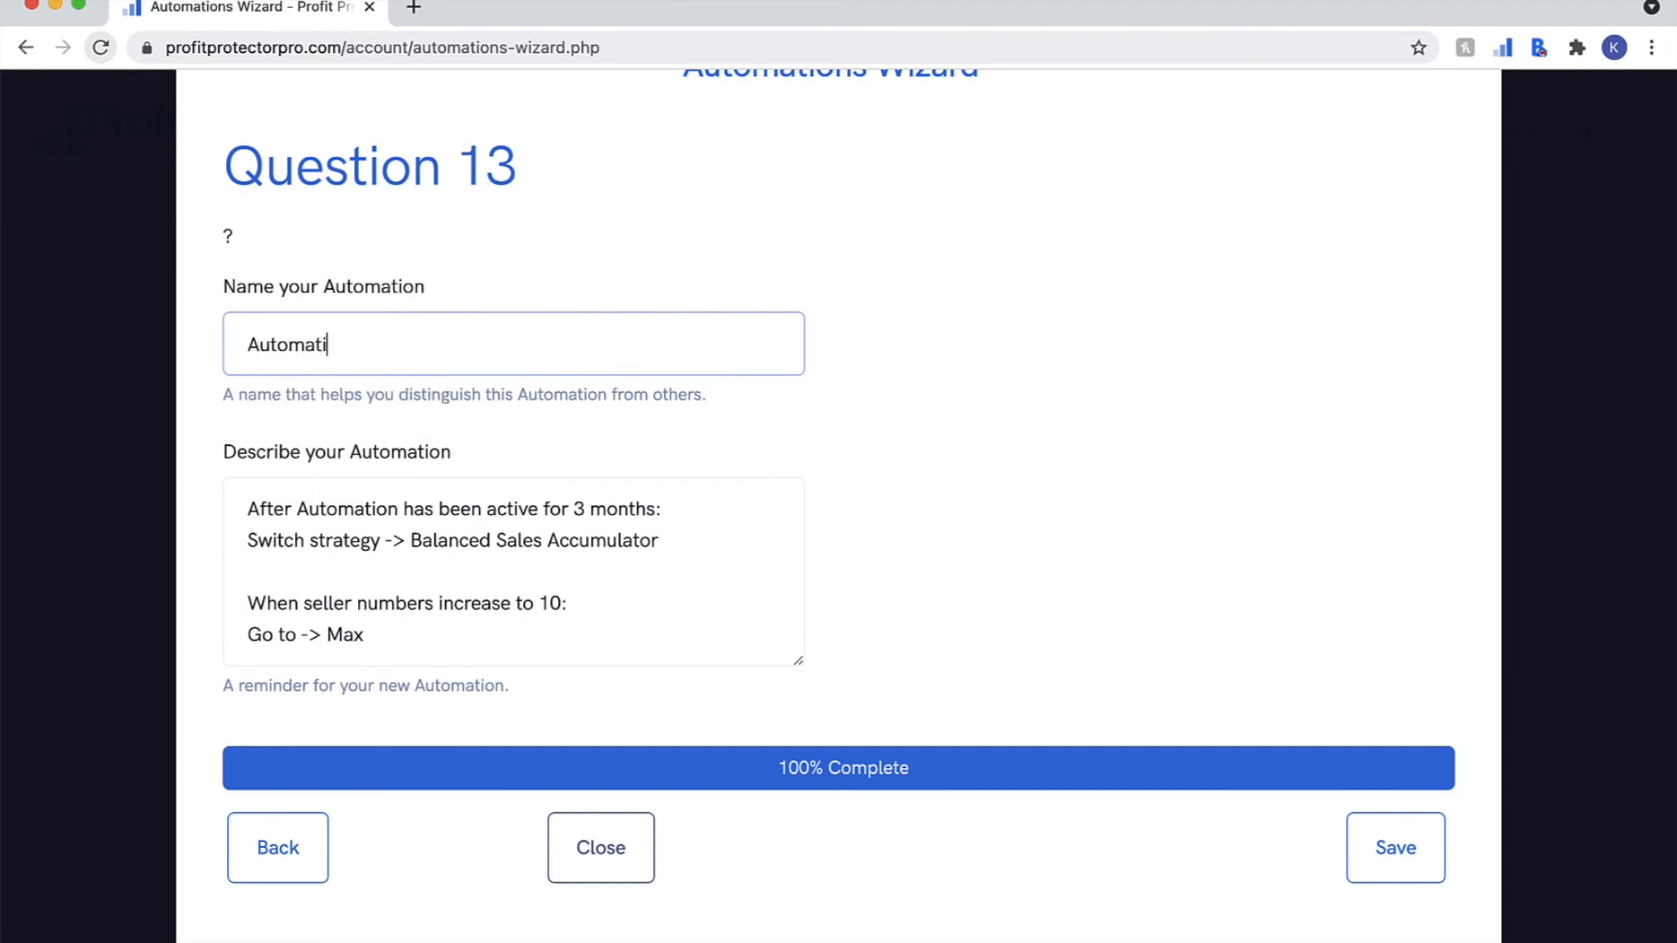
type("on 10")
Step: Review the conditions and actions in the automation's prefilled description and save the automation
scroll(460, 537, "down", 2)
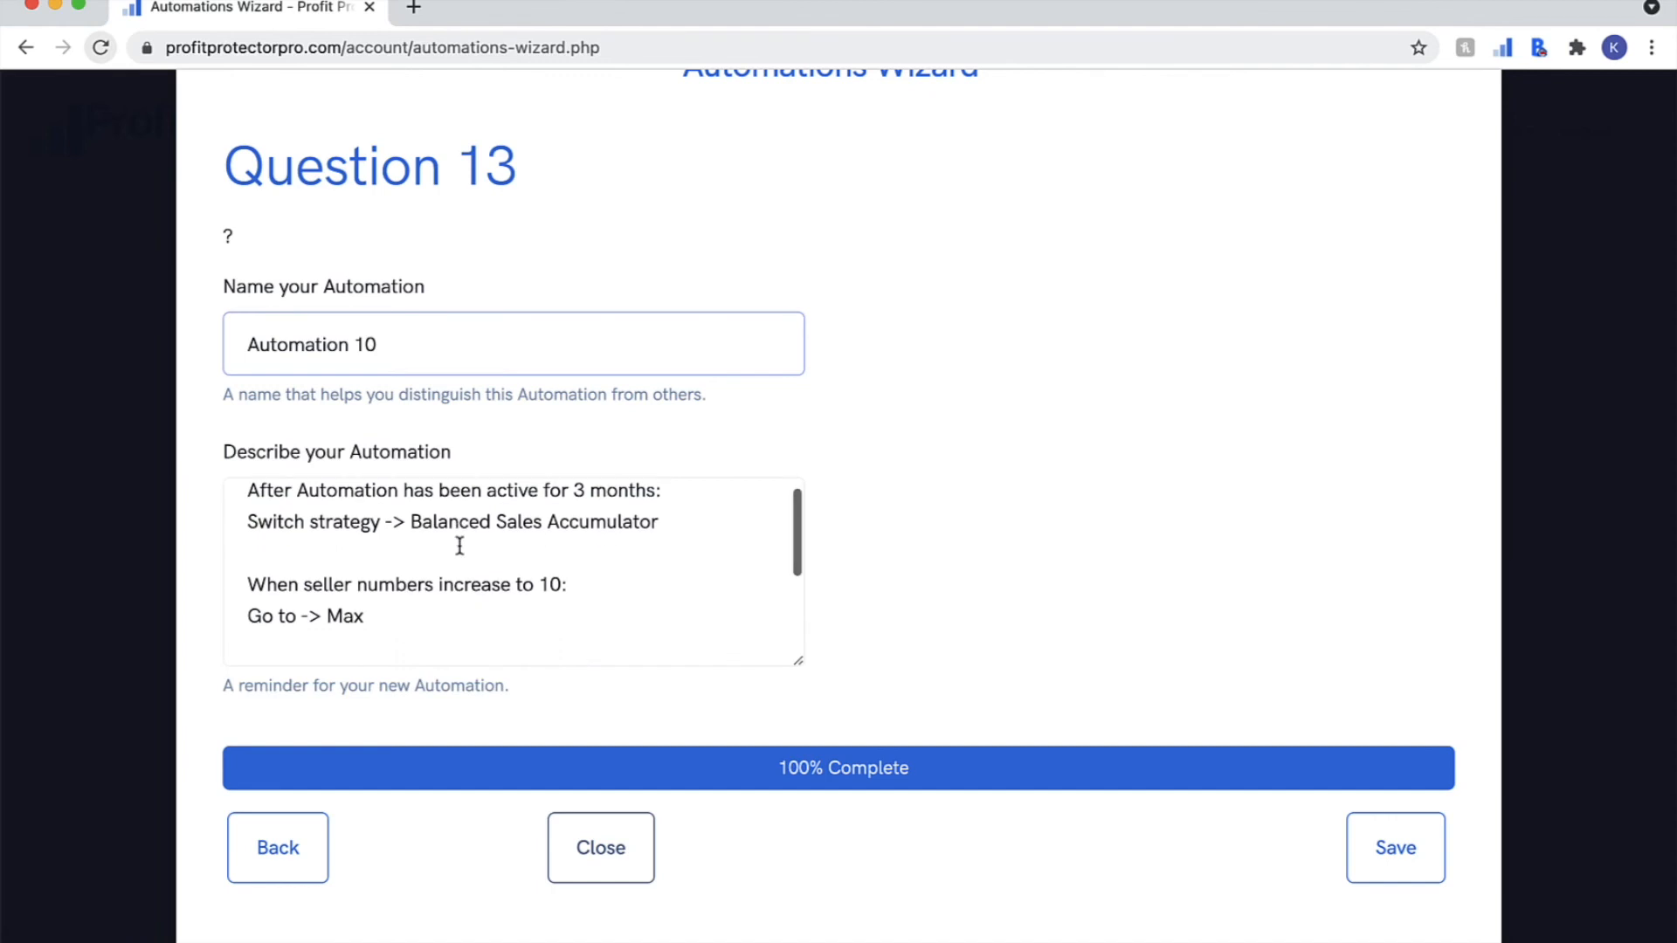
scroll(460, 547, "down", 1)
scroll(457, 547, "up", 3)
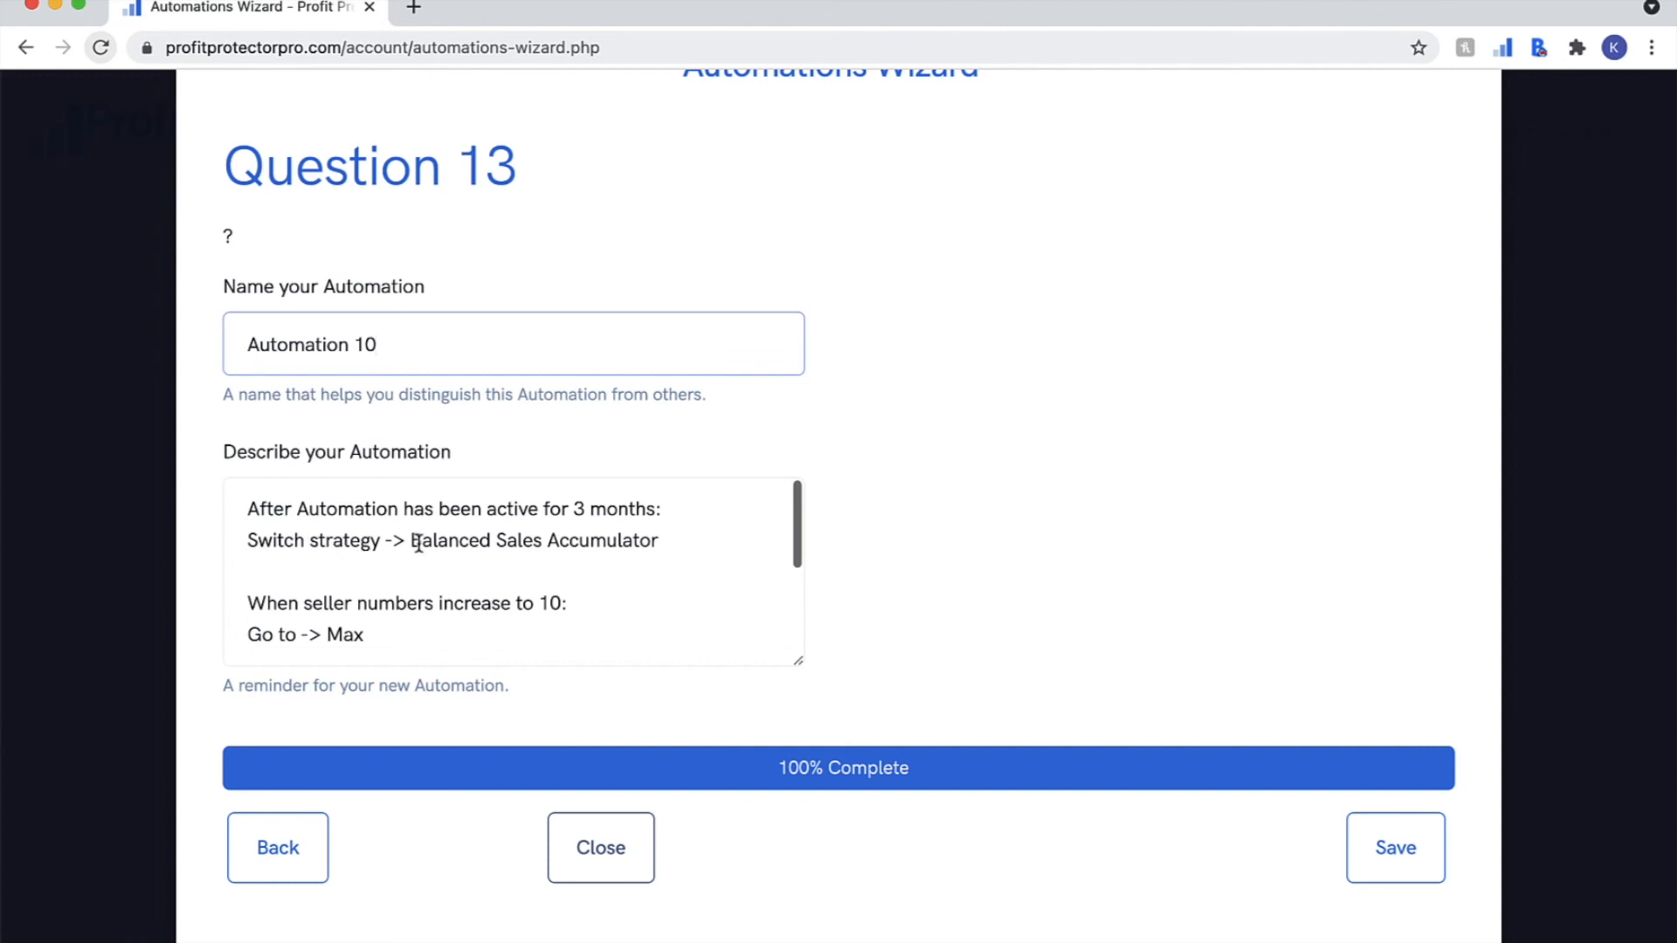
scroll(633, 547, "down", 2)
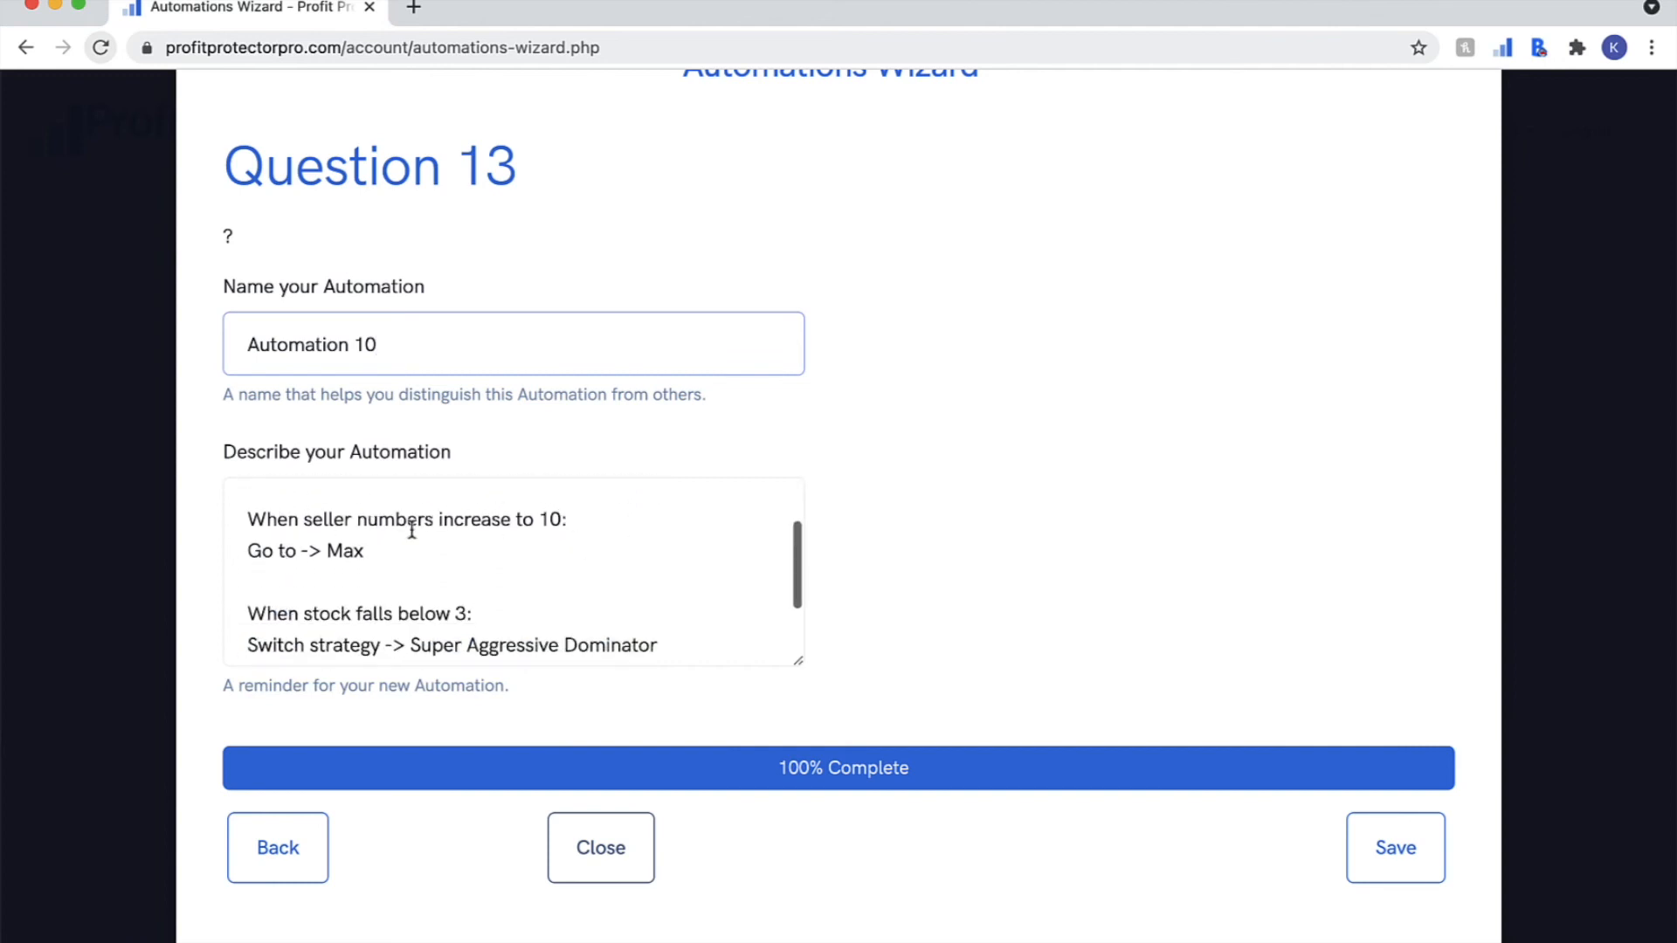
scroll(383, 552, "down", 2)
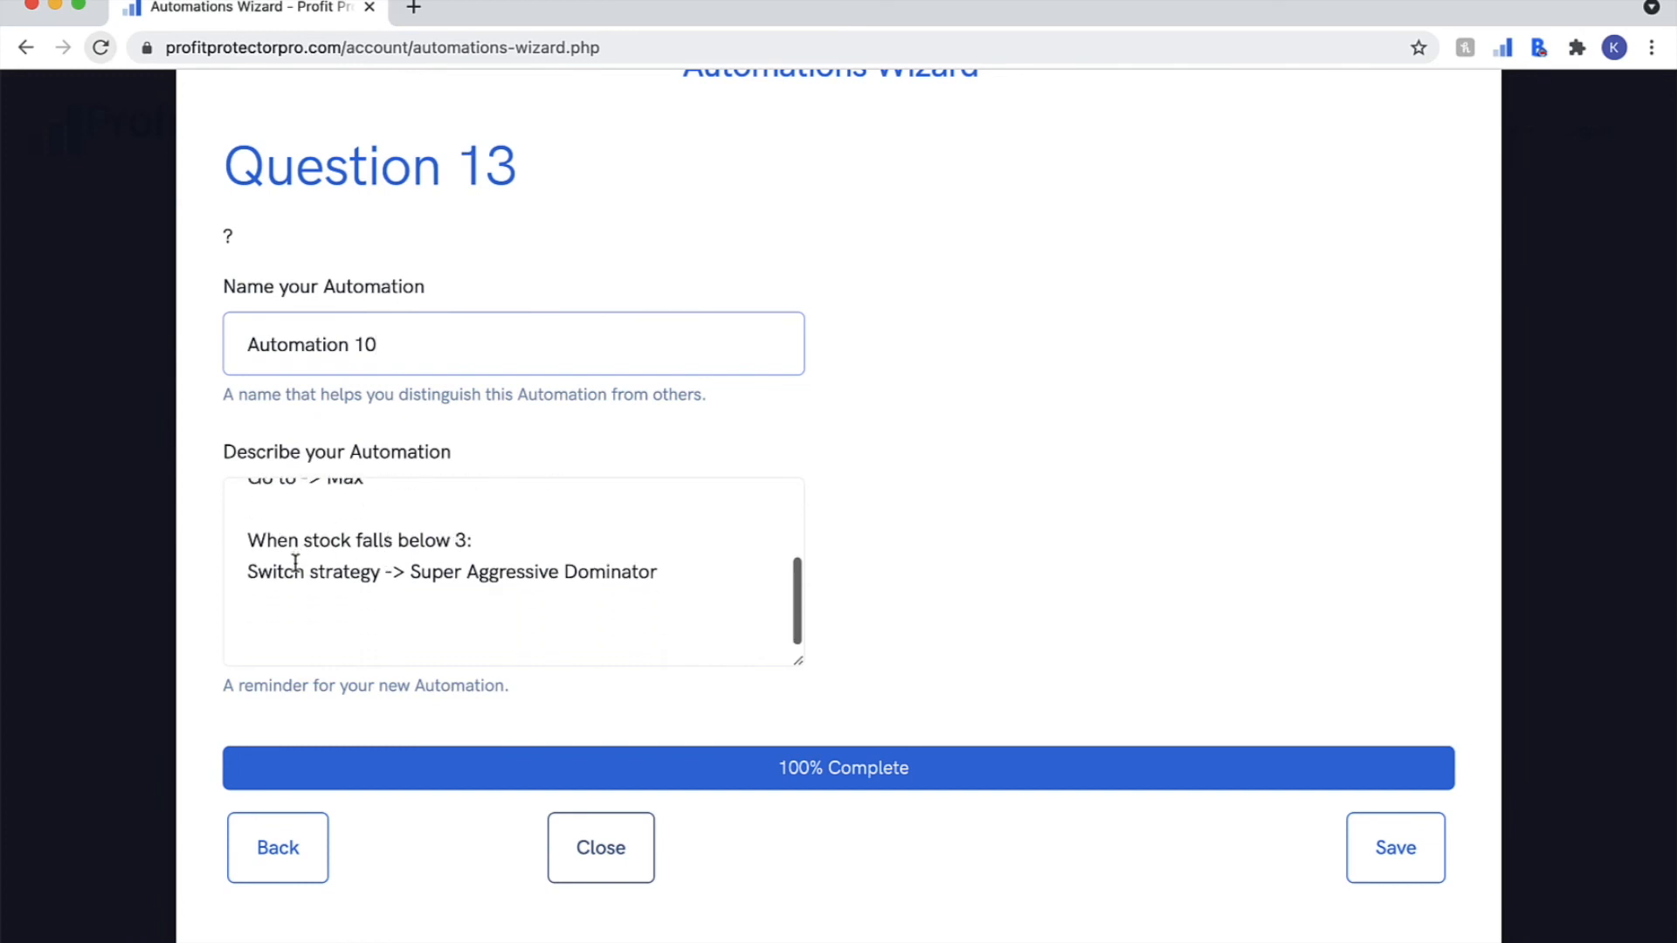
scroll(644, 574, "up", 4)
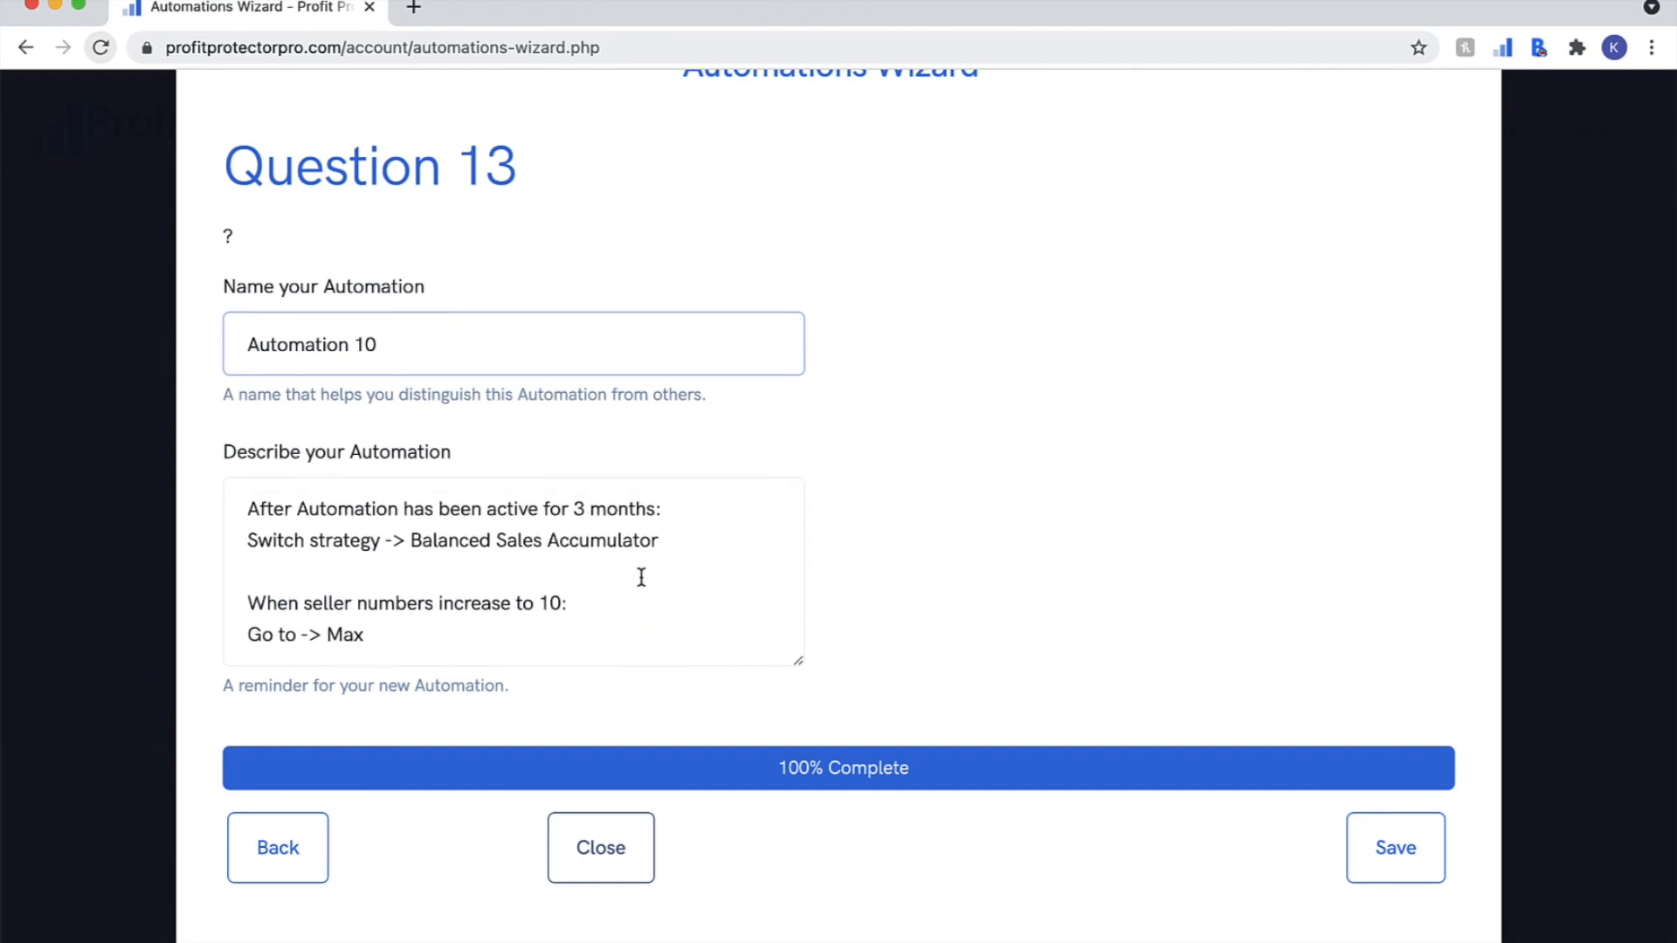
scroll(641, 577, "down", 1)
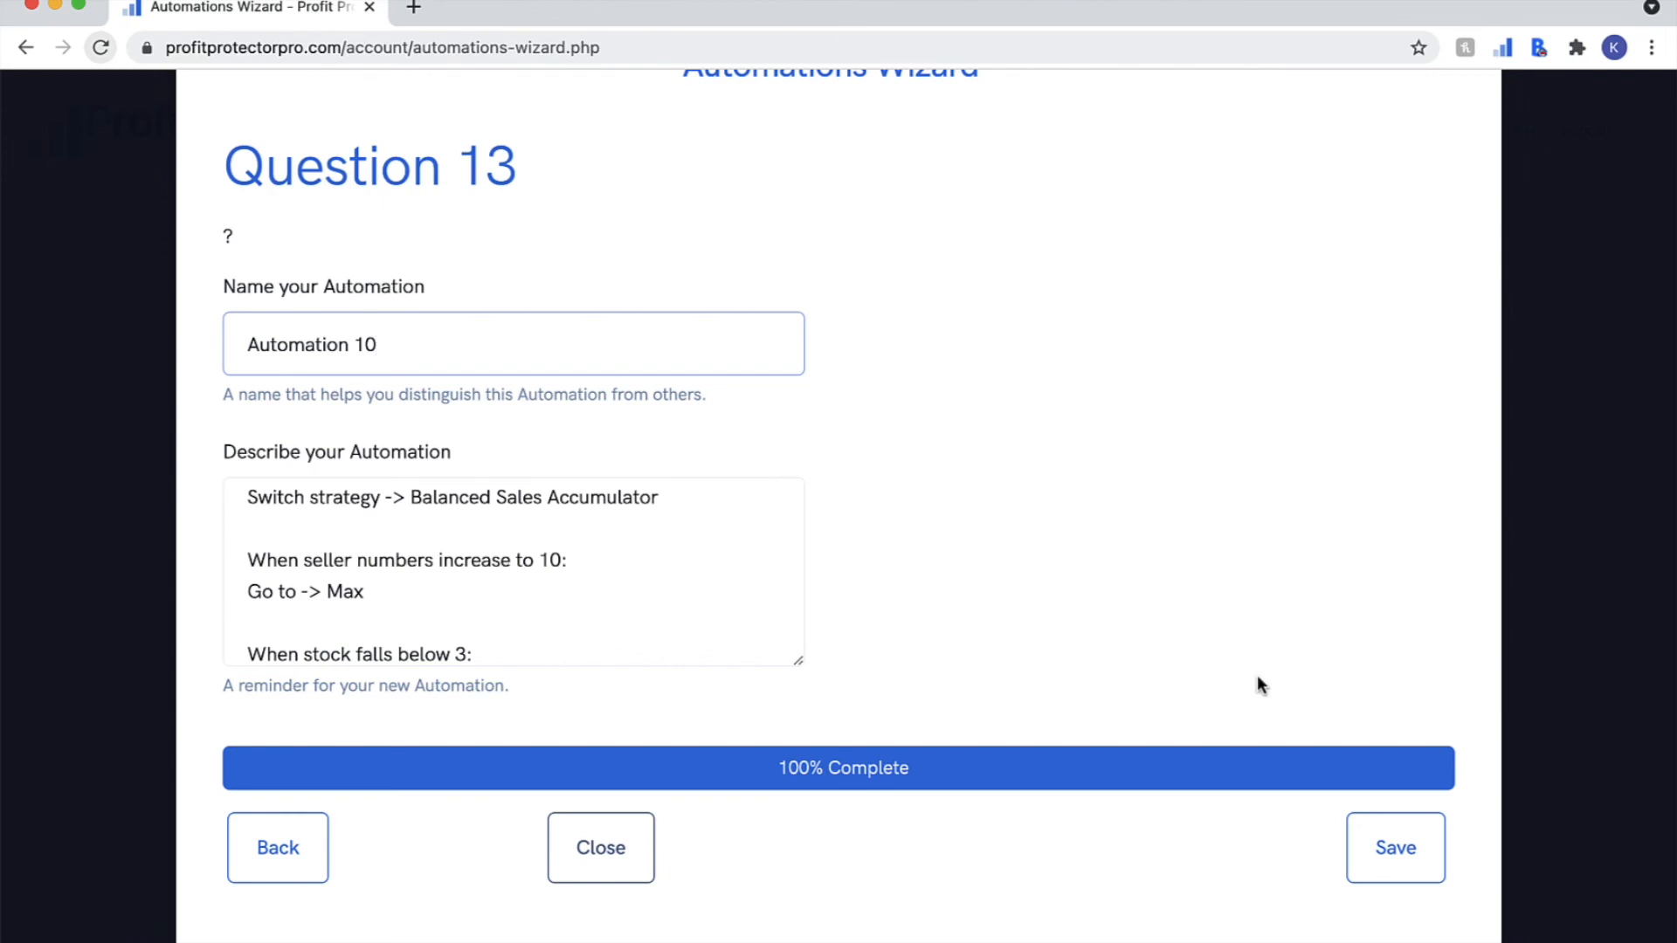
left_click(1385, 852)
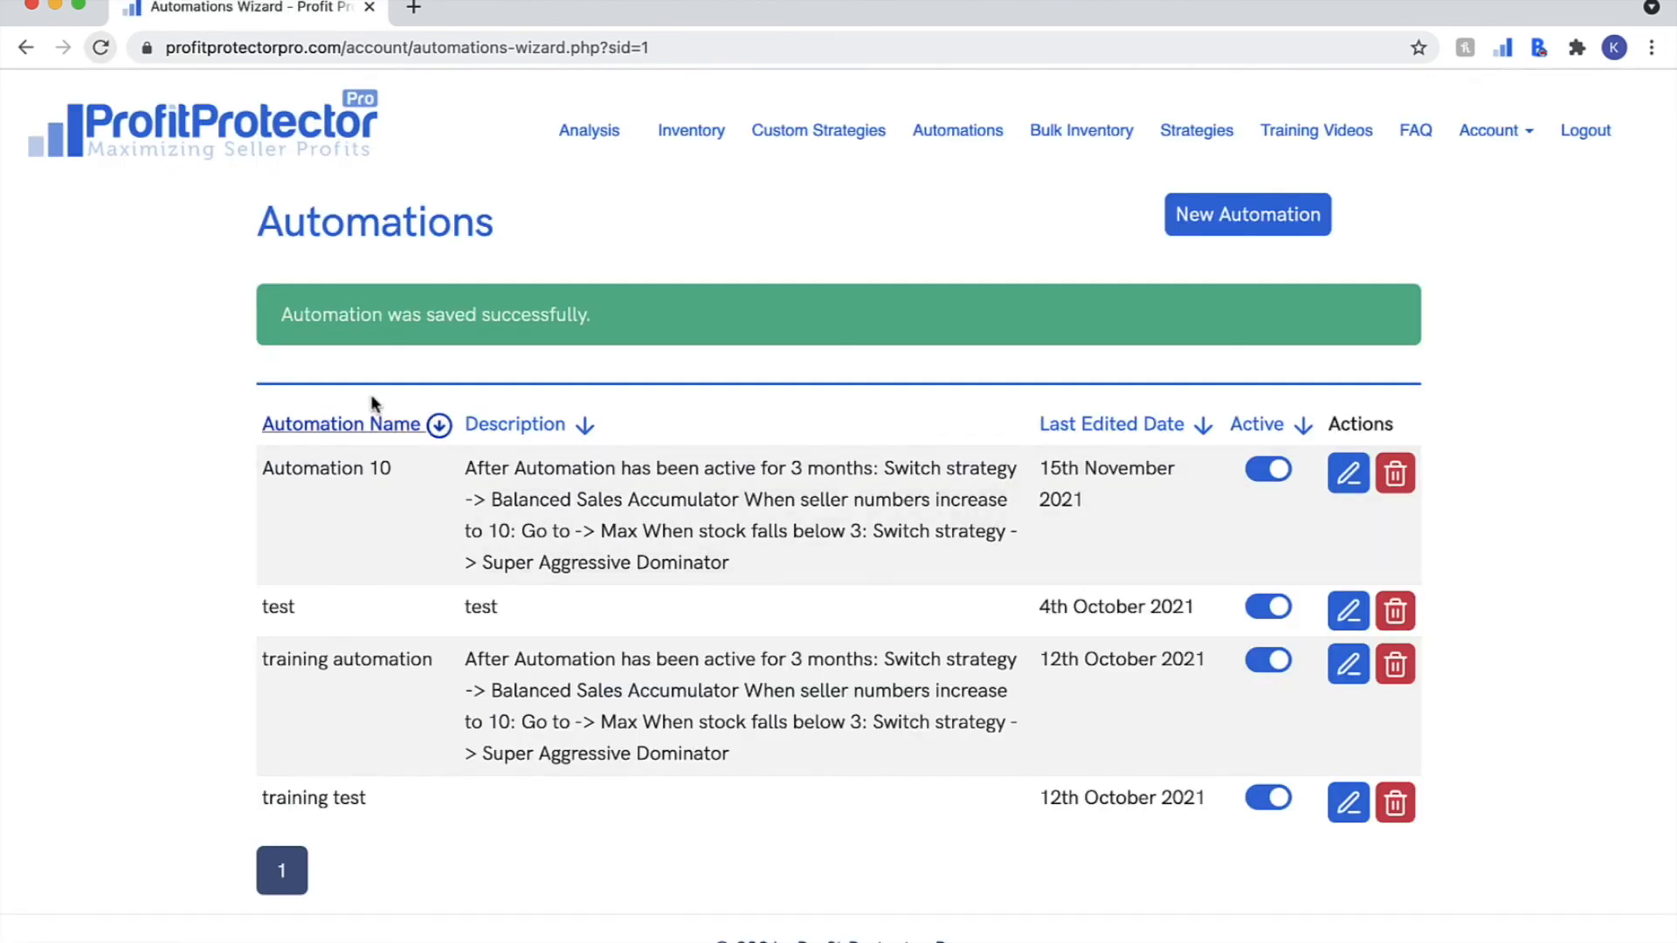